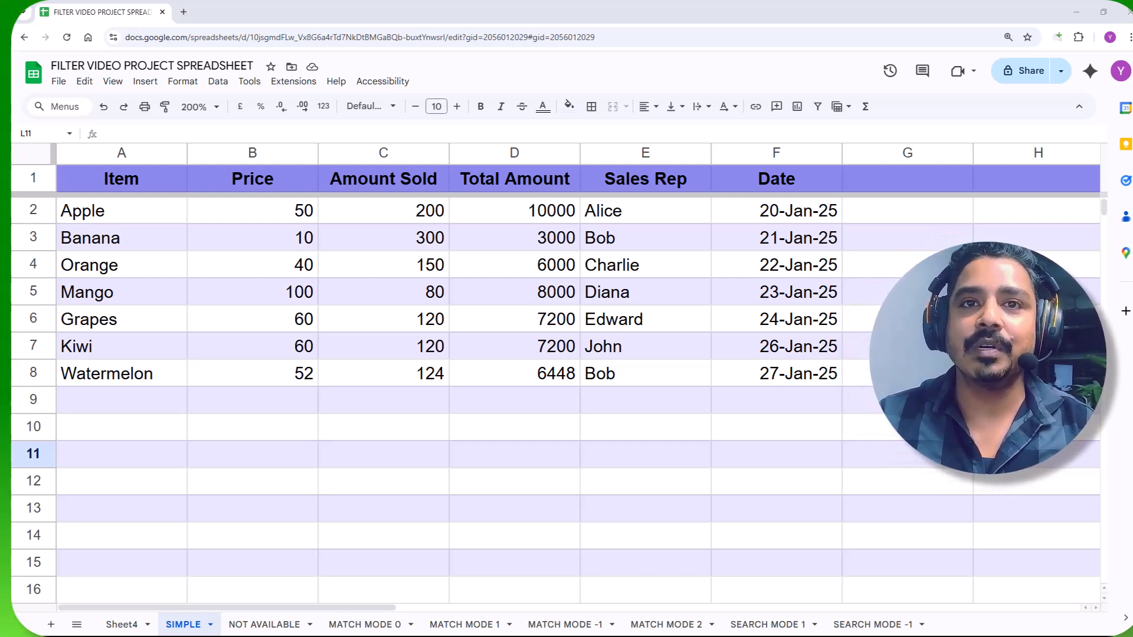
# Enter =VLOOKUP($E$8,$E:$F,2) in cell C11 to look up the date for the sales rep in E8
pyautogui.click(363, 460)
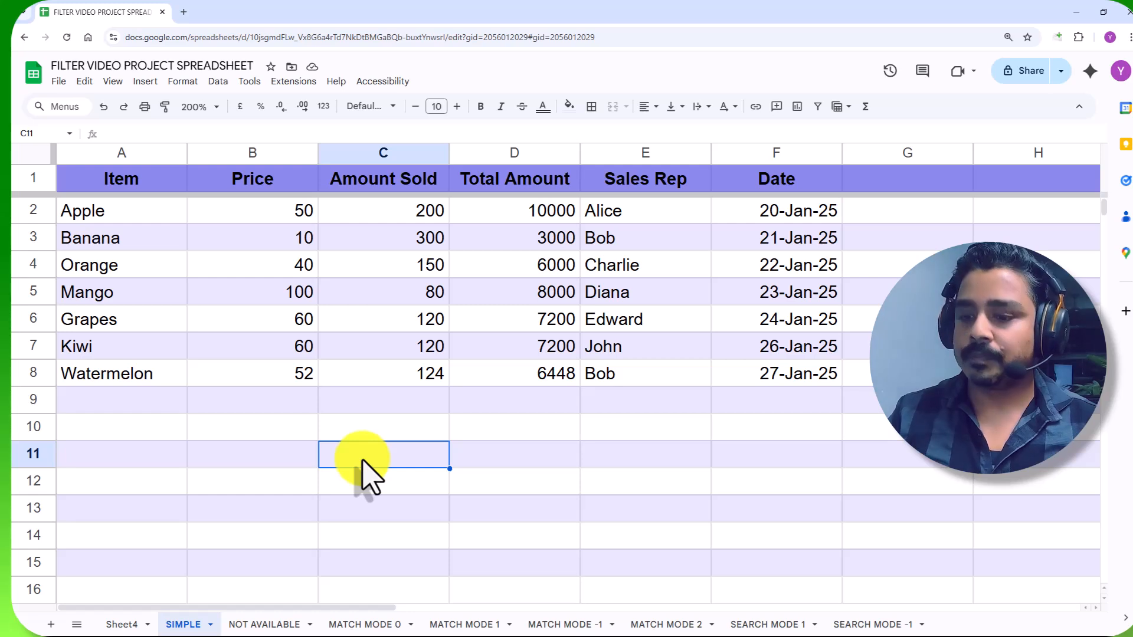
pyautogui.write('=')
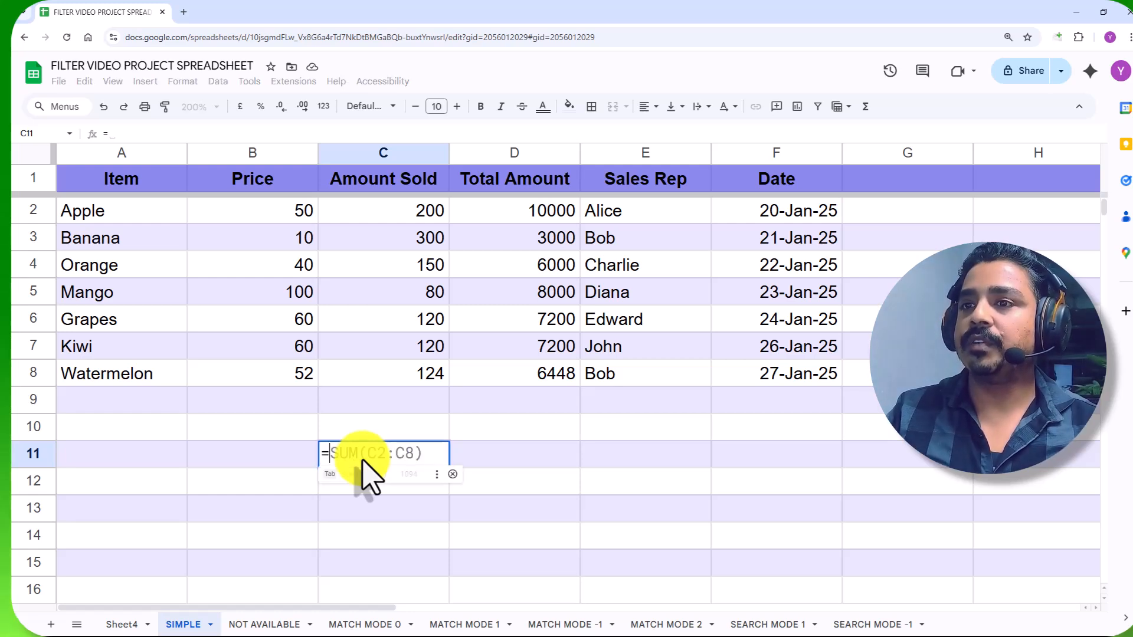
pyautogui.write('vlookup(')
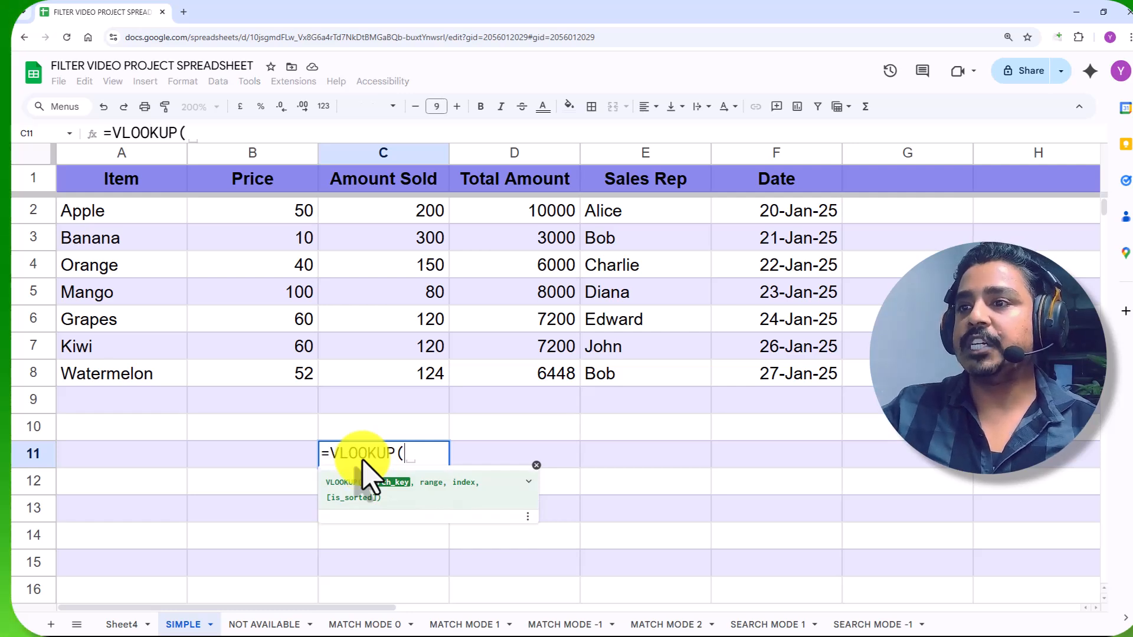
pyautogui.click(615, 378)
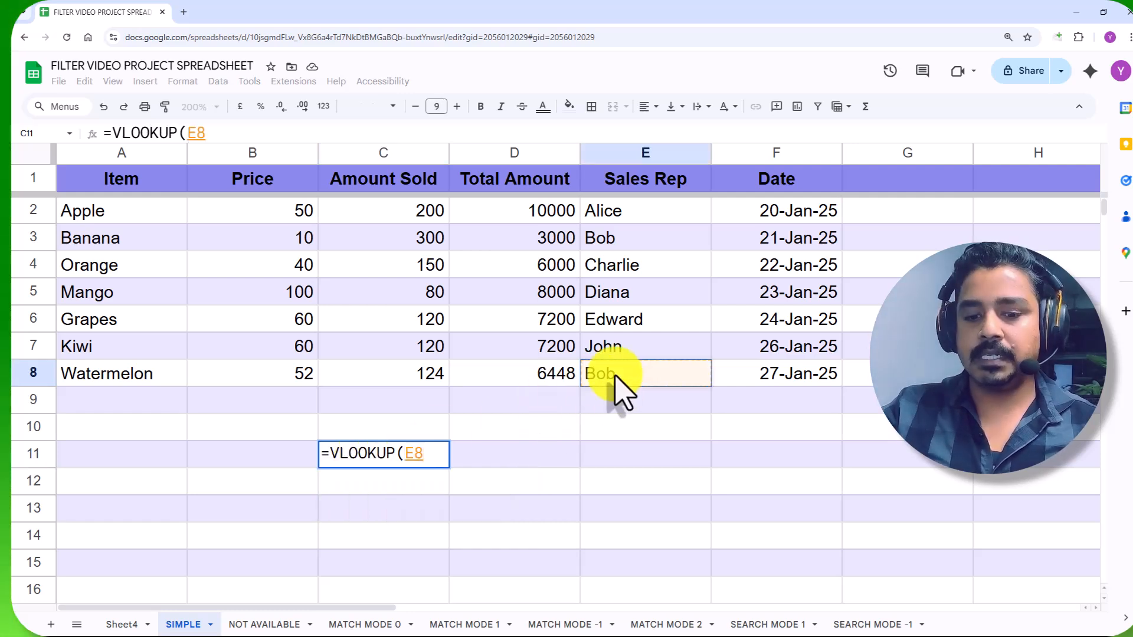
pyautogui.press('F4')
pyautogui.write(',')
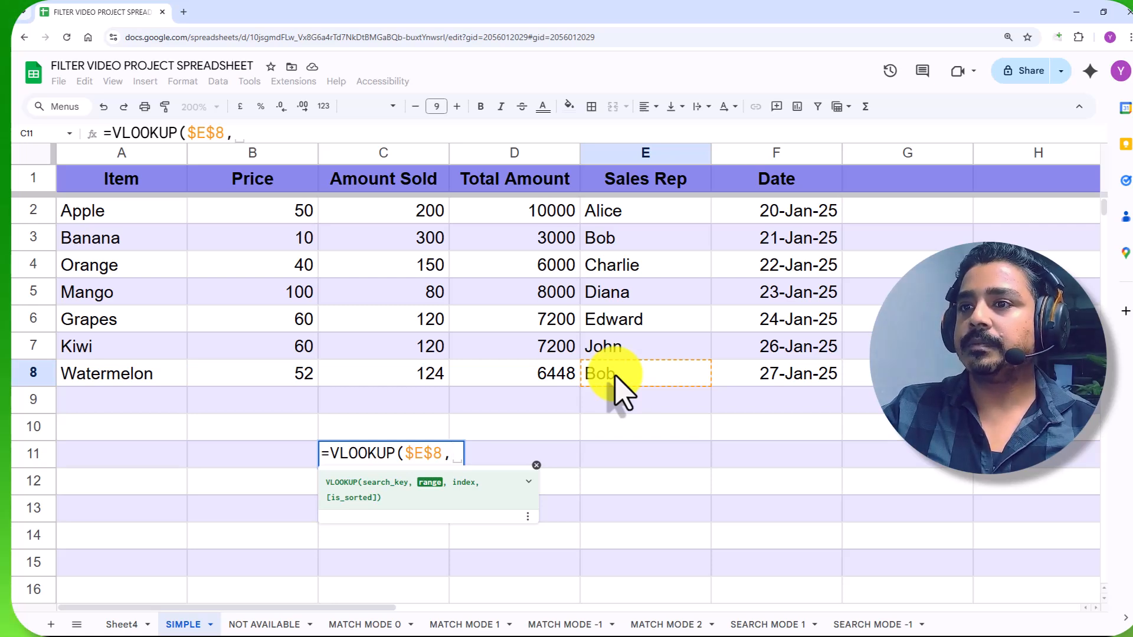
pyautogui.moveTo(645, 154); pyautogui.dragTo(790, 172)
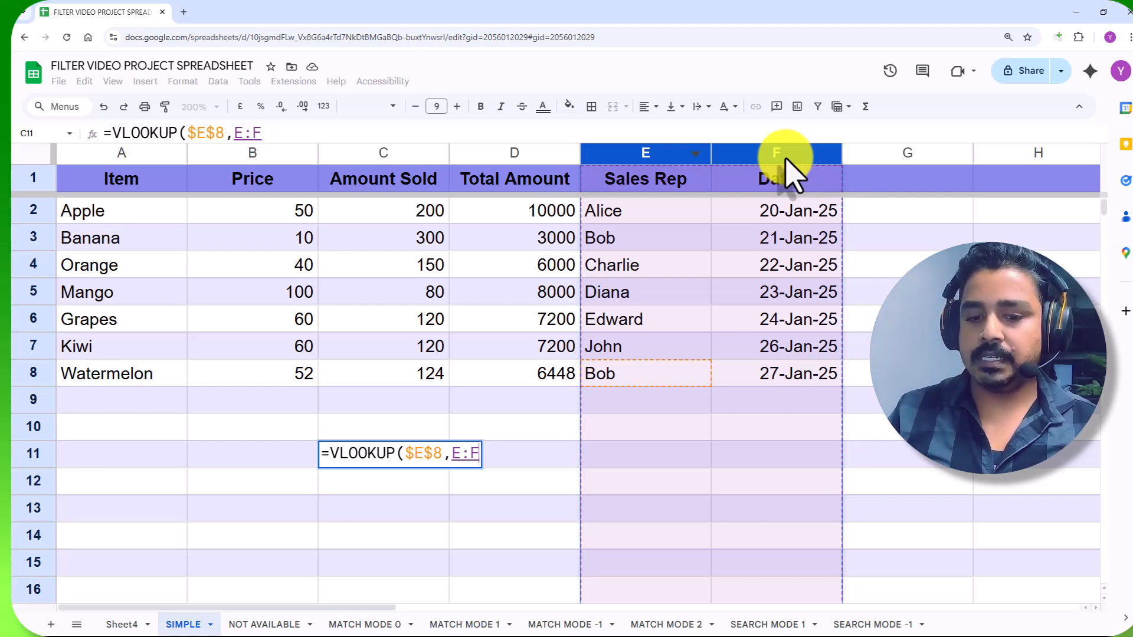
pyautogui.press('F4')
pyautogui.write(',')
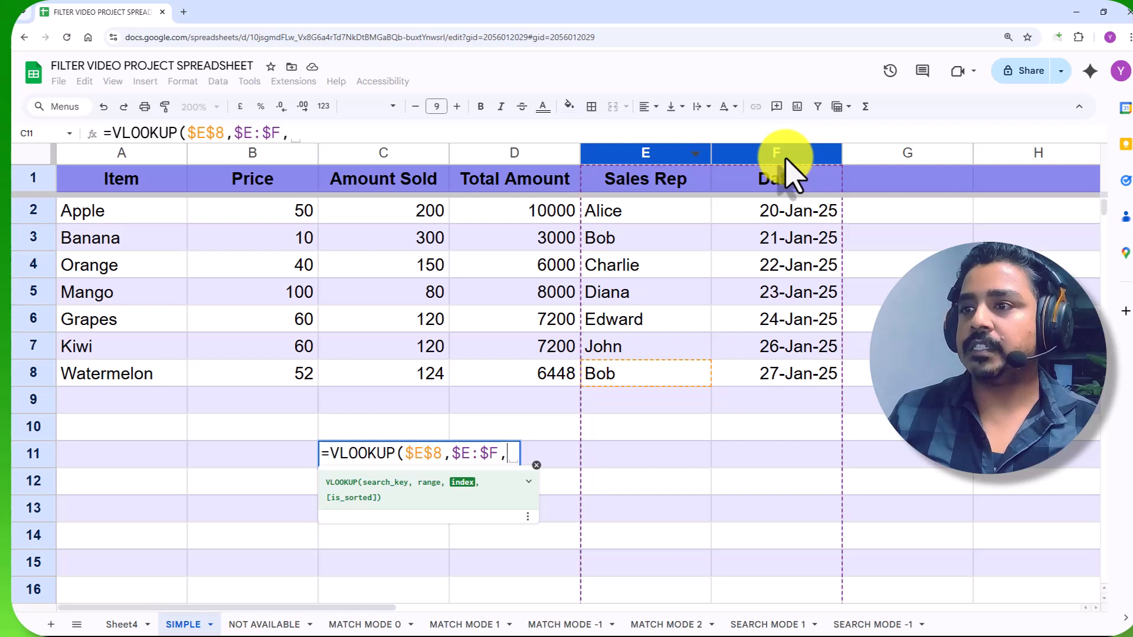
pyautogui.write('2')
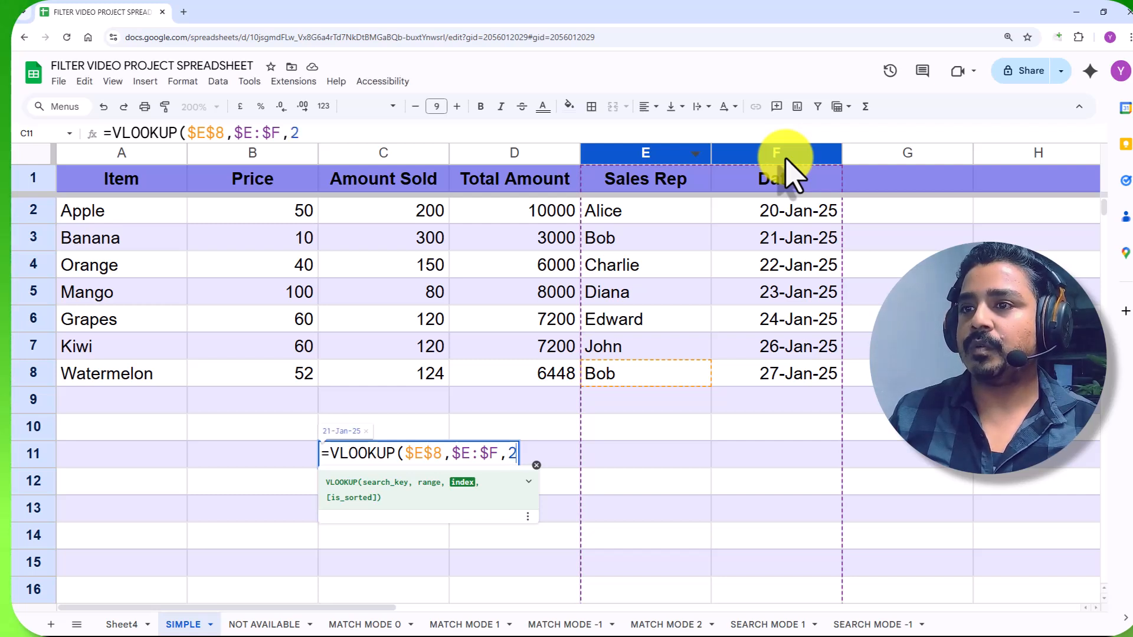
pyautogui.write(')')
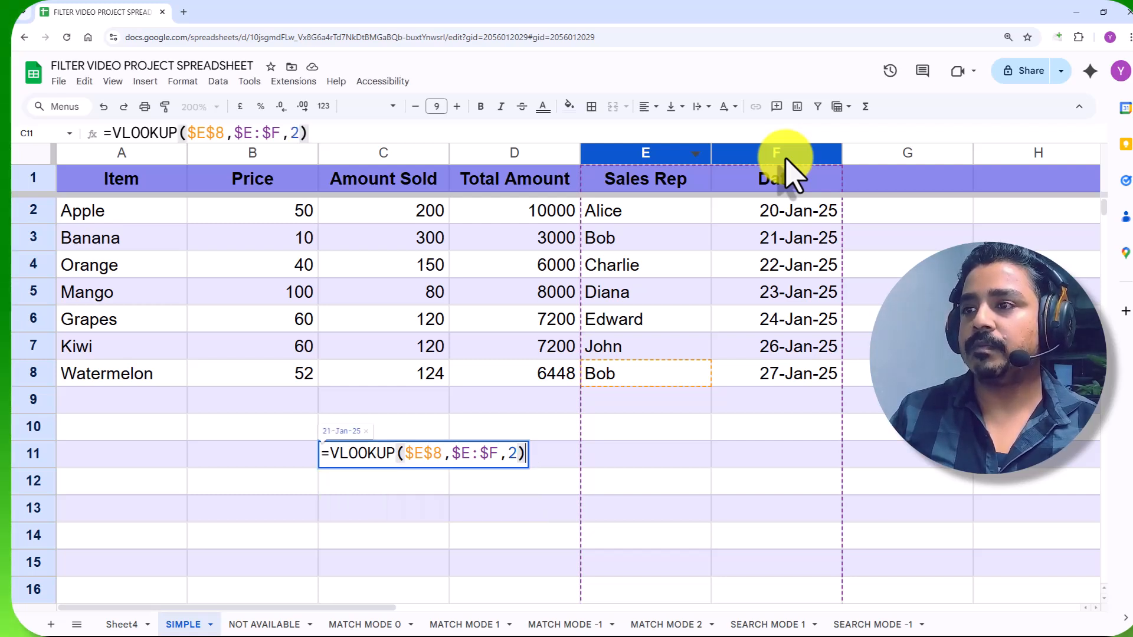
pyautogui.press('Return')
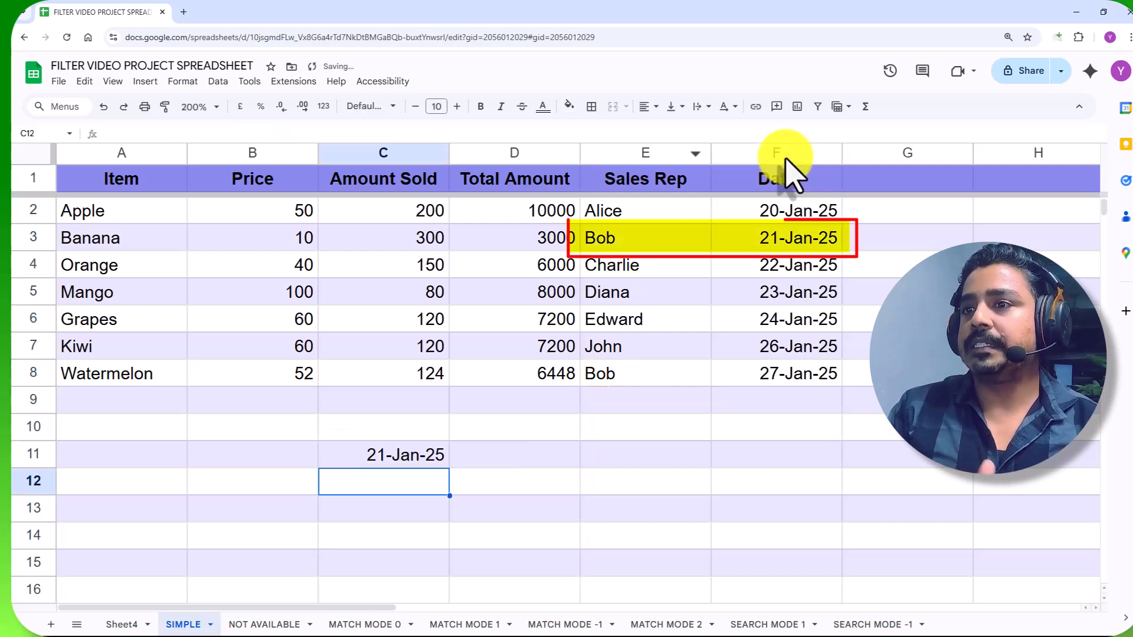
pyautogui.click(427, 463)
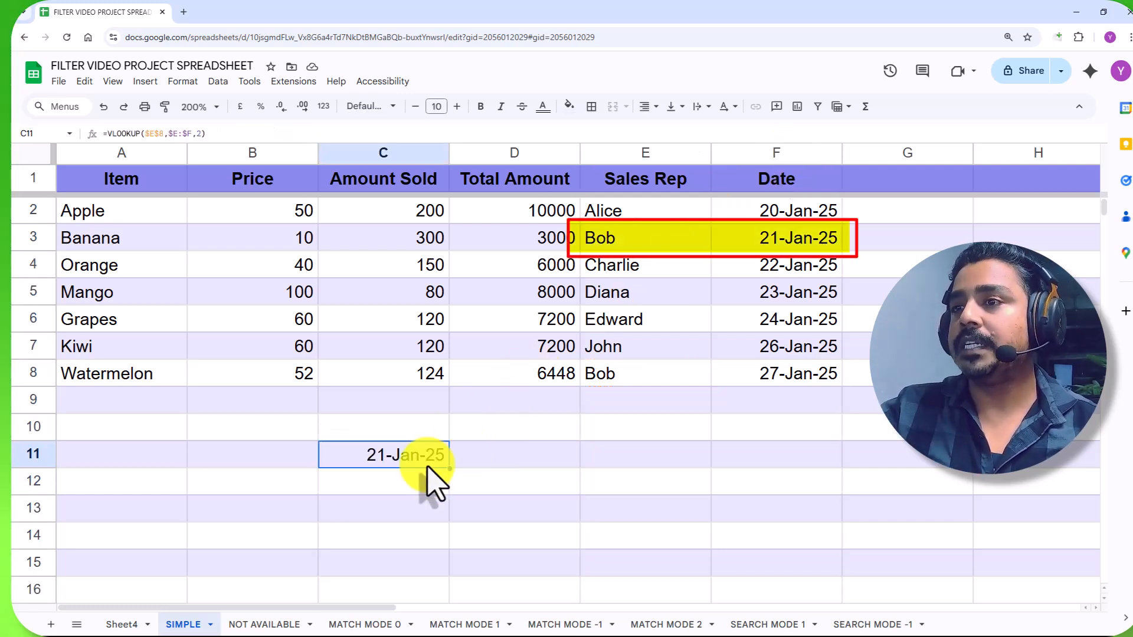
# Start an INDEX formula in cell C12 with the absolute range $A$1:$F$8 as its reference
pyautogui.click(405, 481)
pyautogui.write('=')
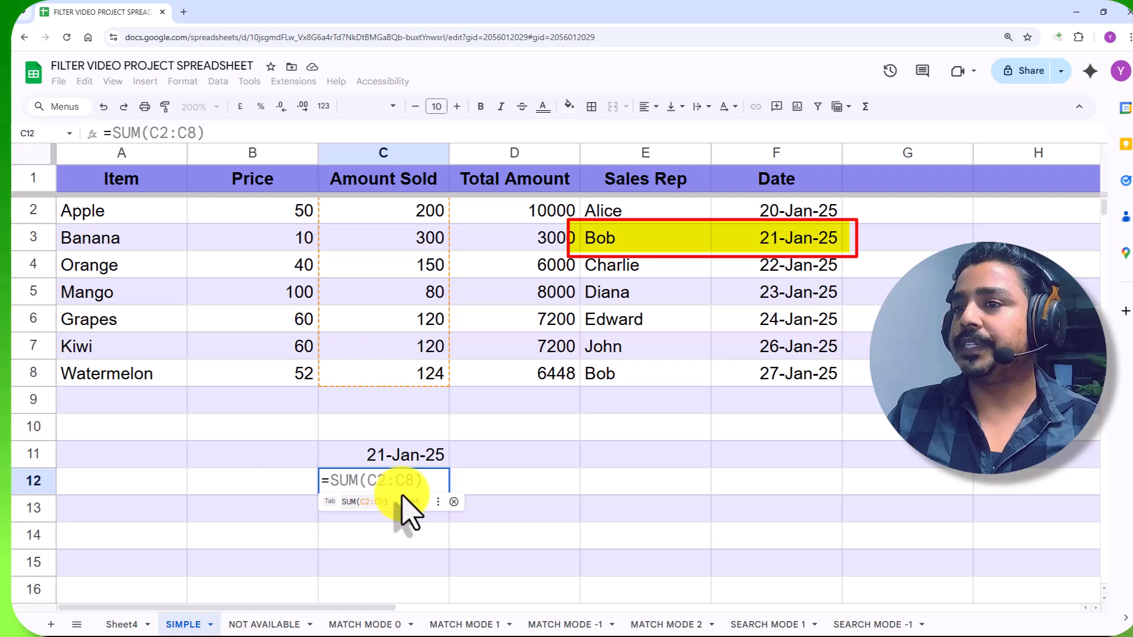
pyautogui.write('index(')
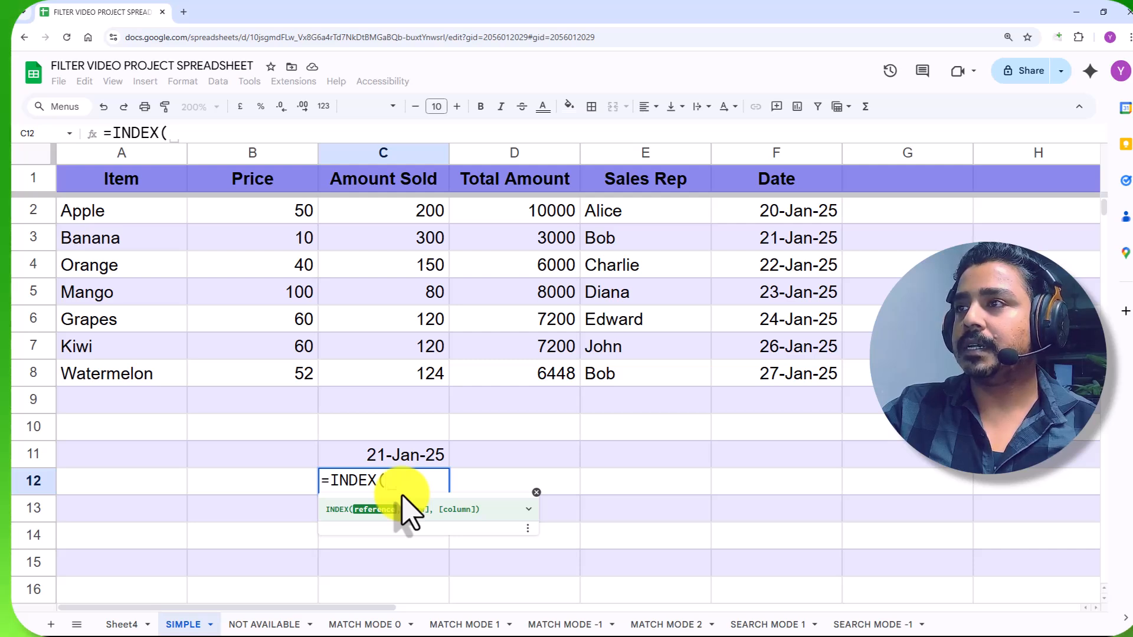
pyautogui.moveTo(117, 190); pyautogui.dragTo(818, 390)
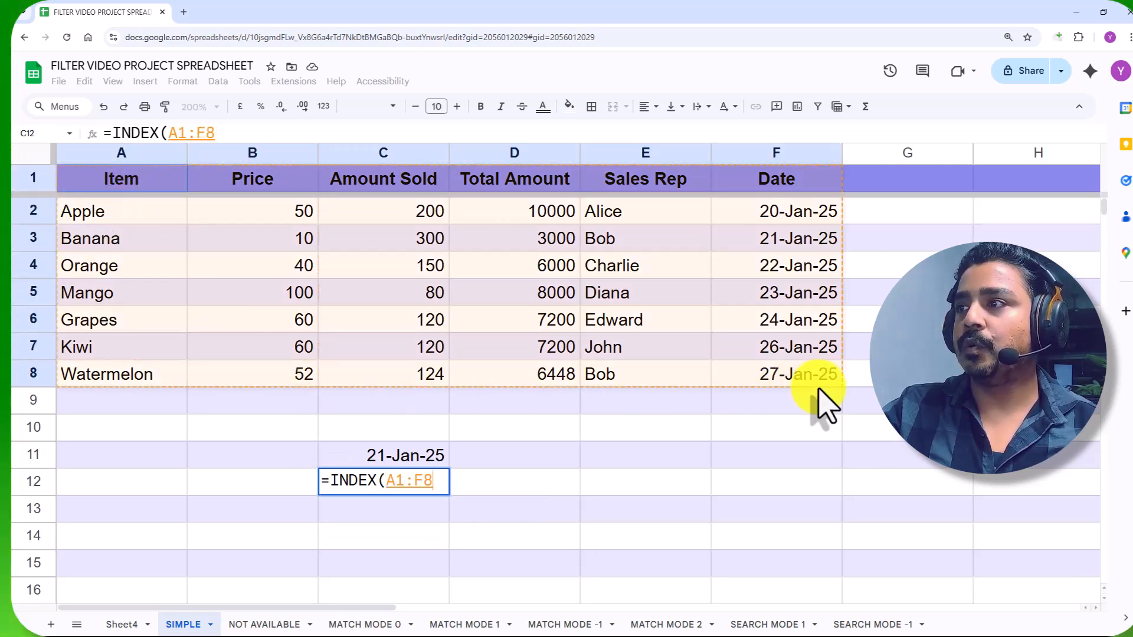
pyautogui.press('F4')
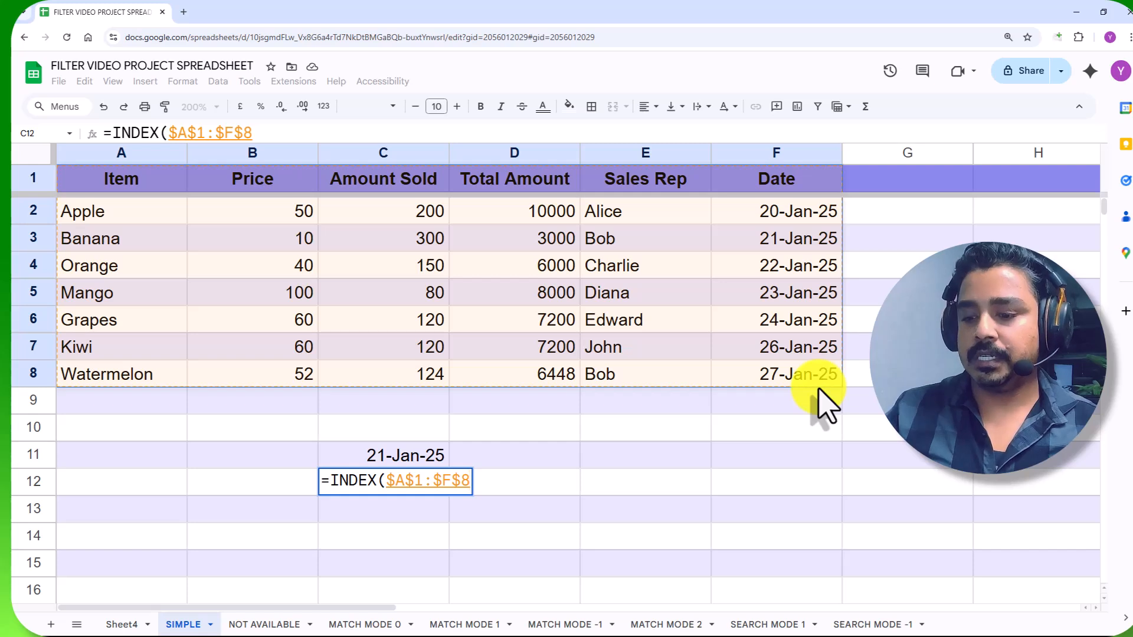
pyautogui.write(',')
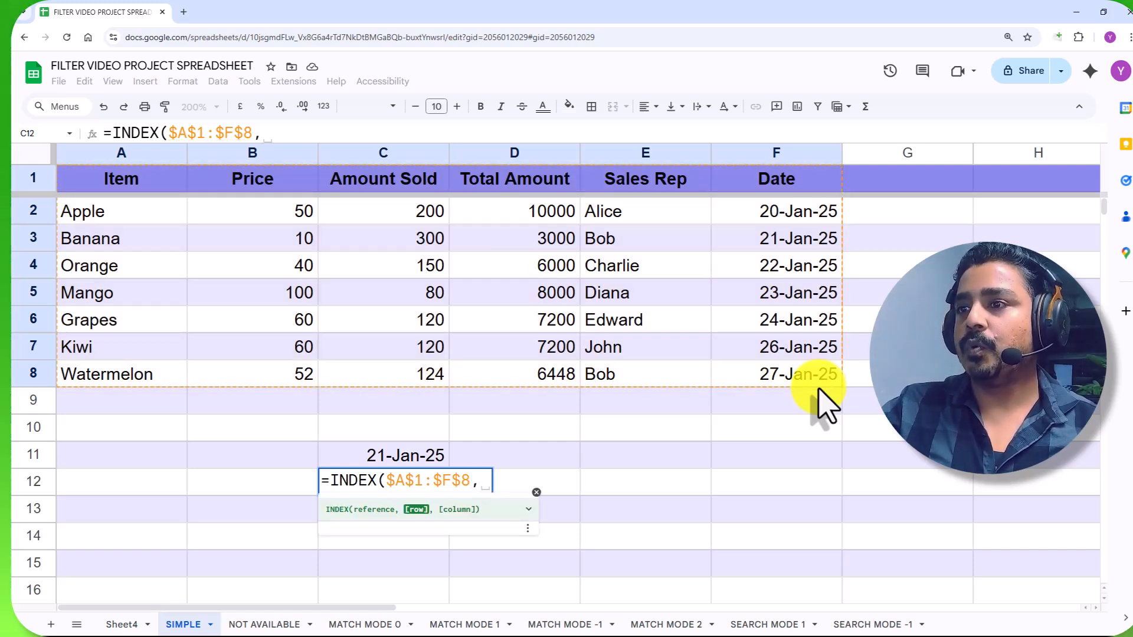
# Complete the INDEX formula in C12 with MATCH($E$8,E:E,0) as the row and 6 as the column
pyautogui.write('mat')
pyautogui.press('Tab')
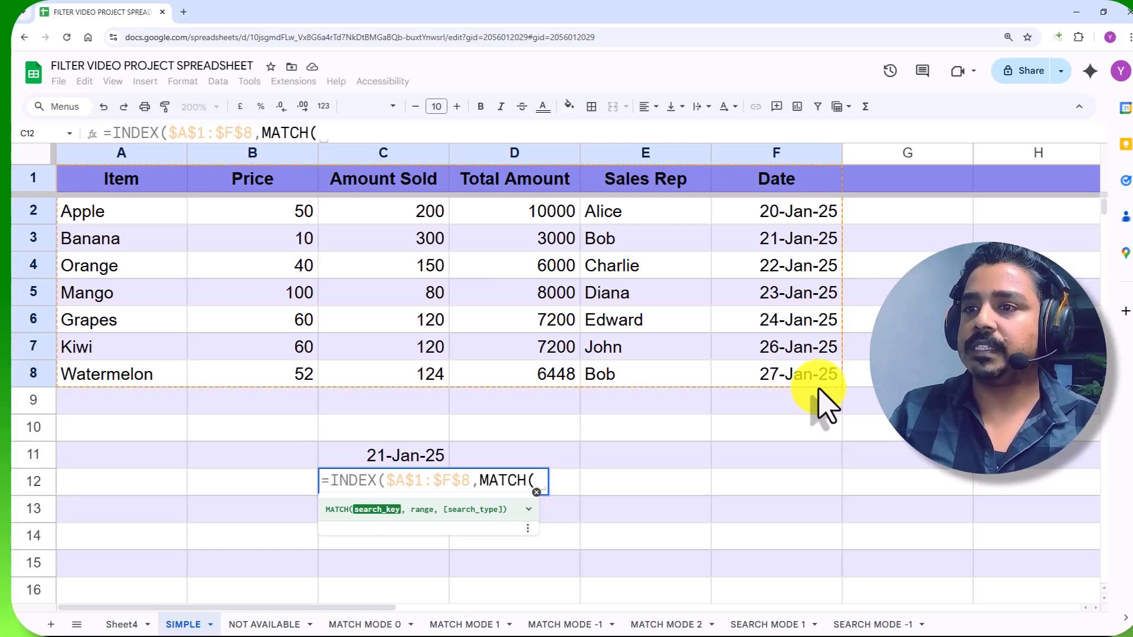
pyautogui.click(648, 383)
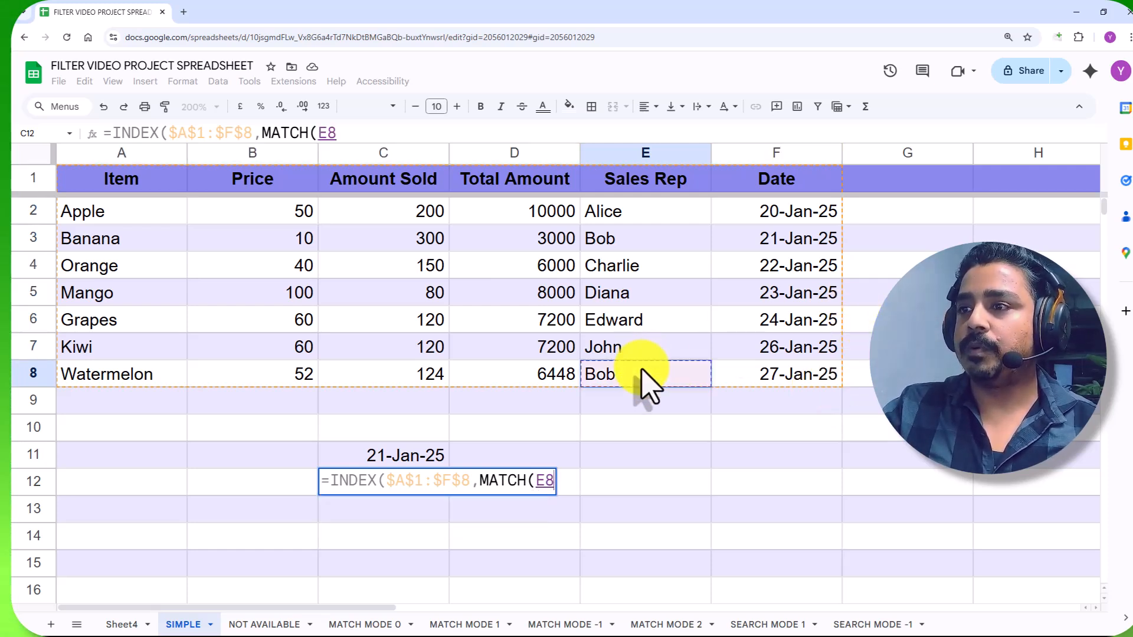
pyautogui.press('F4')
pyautogui.write(',')
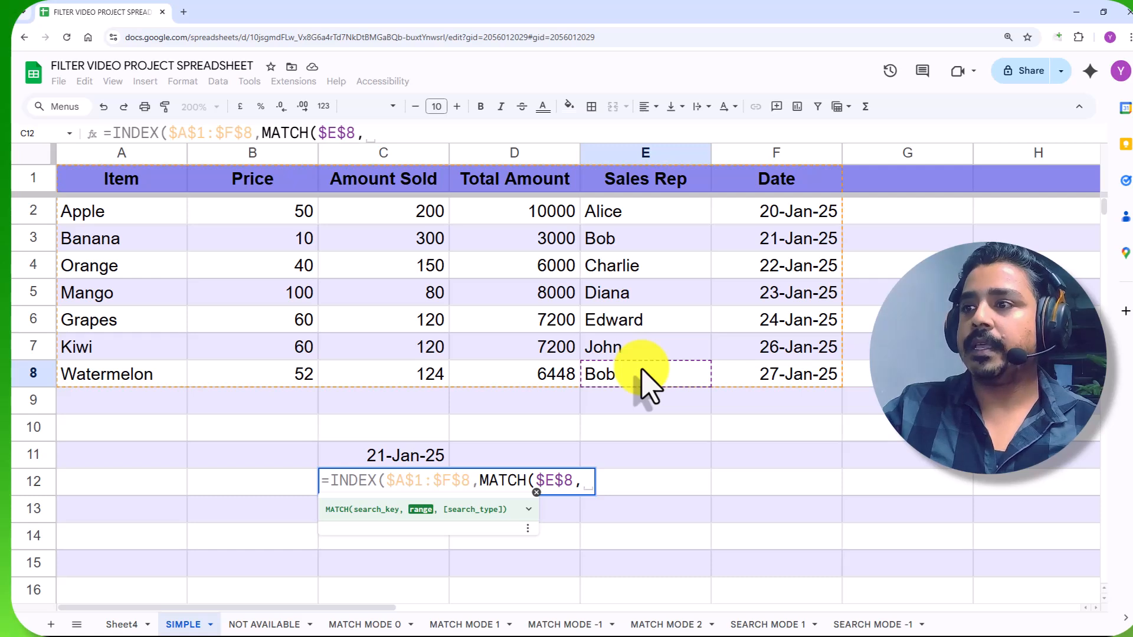
pyautogui.click(645, 154)
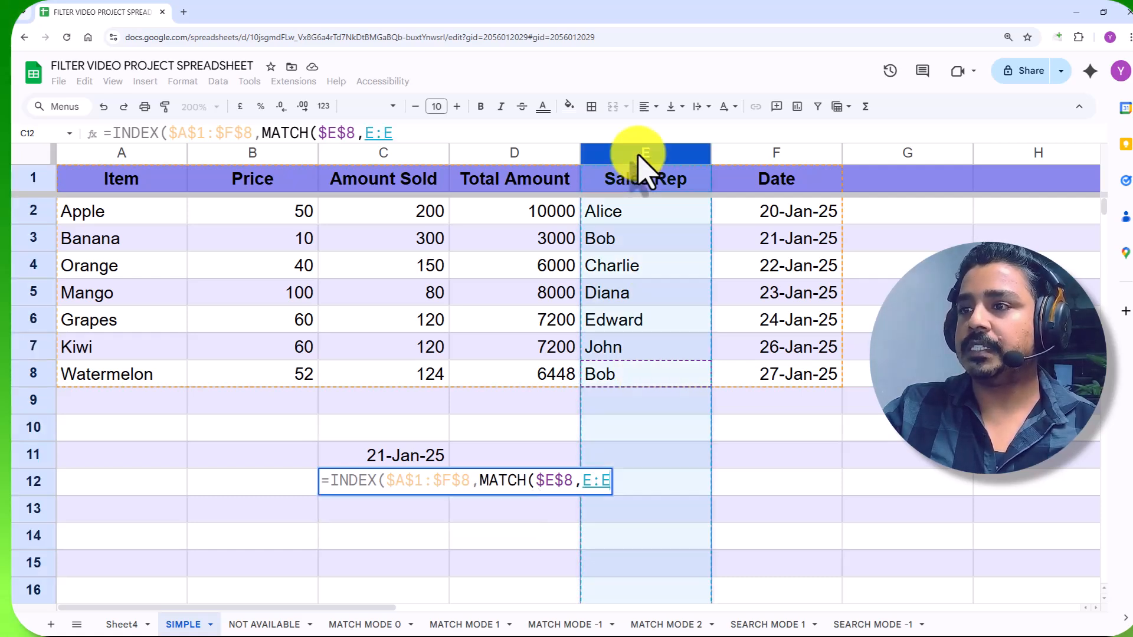
pyautogui.write(',')
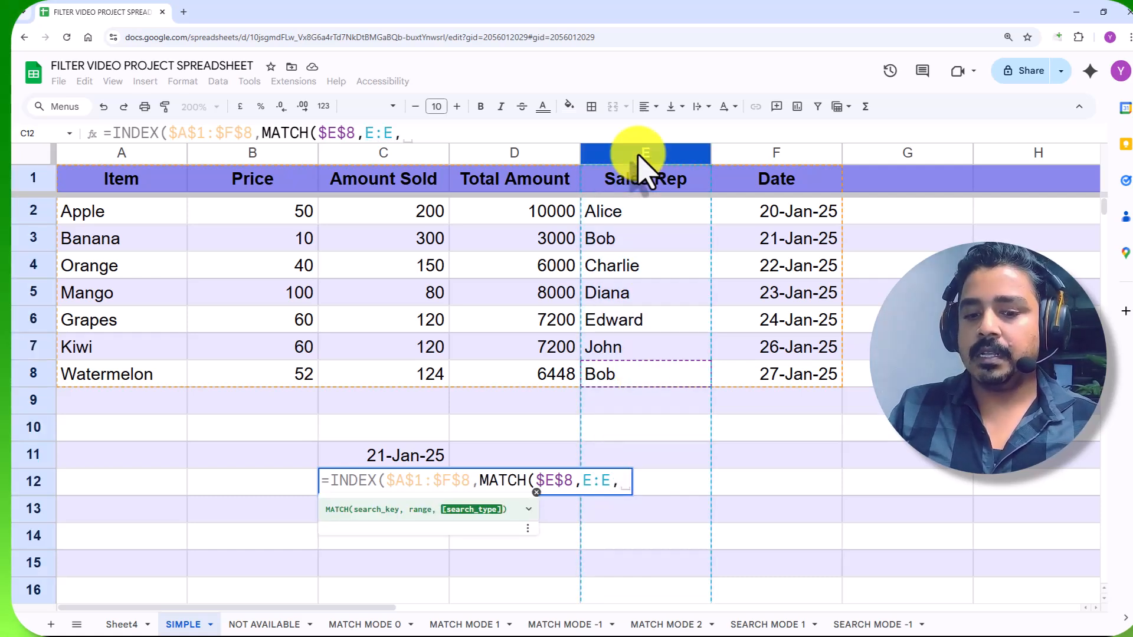
pyautogui.write('0')
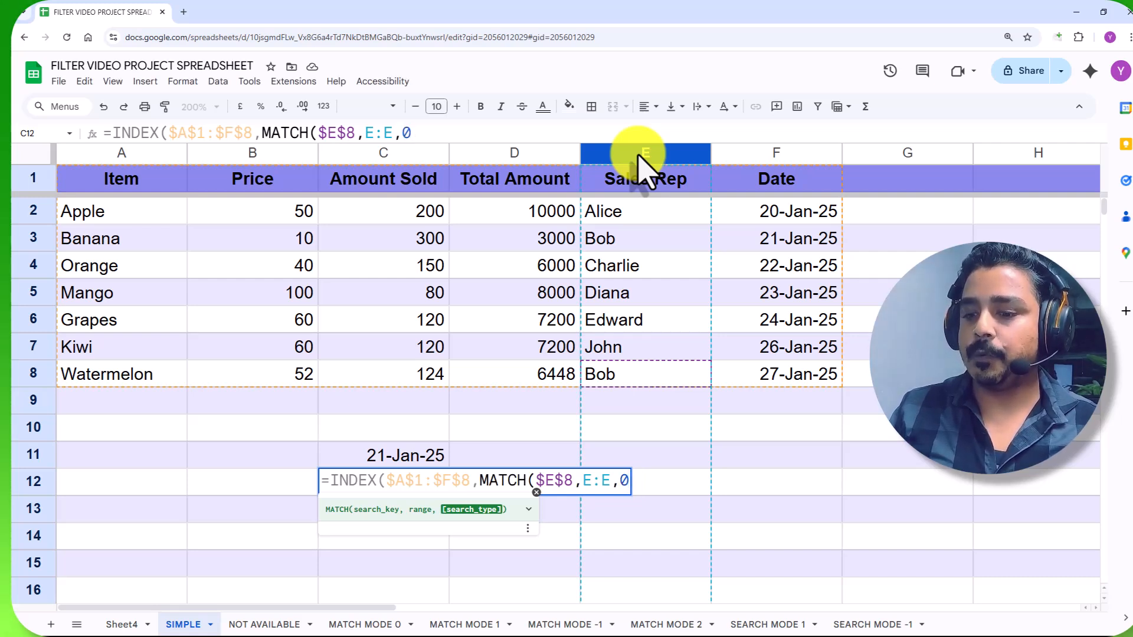
pyautogui.write('),')
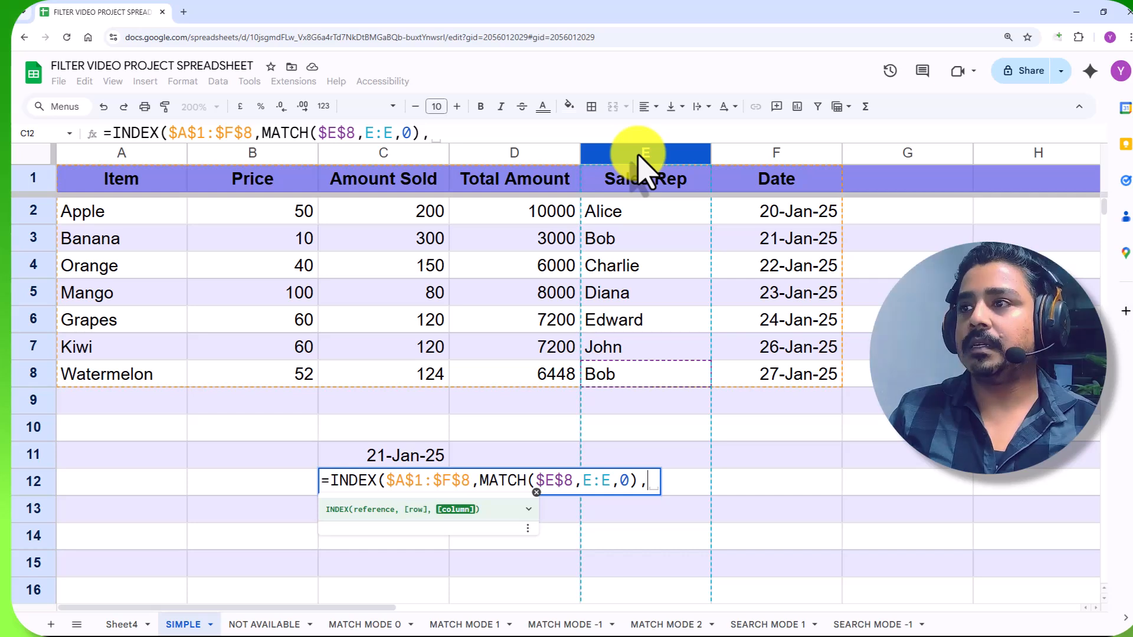
pyautogui.write('6)')
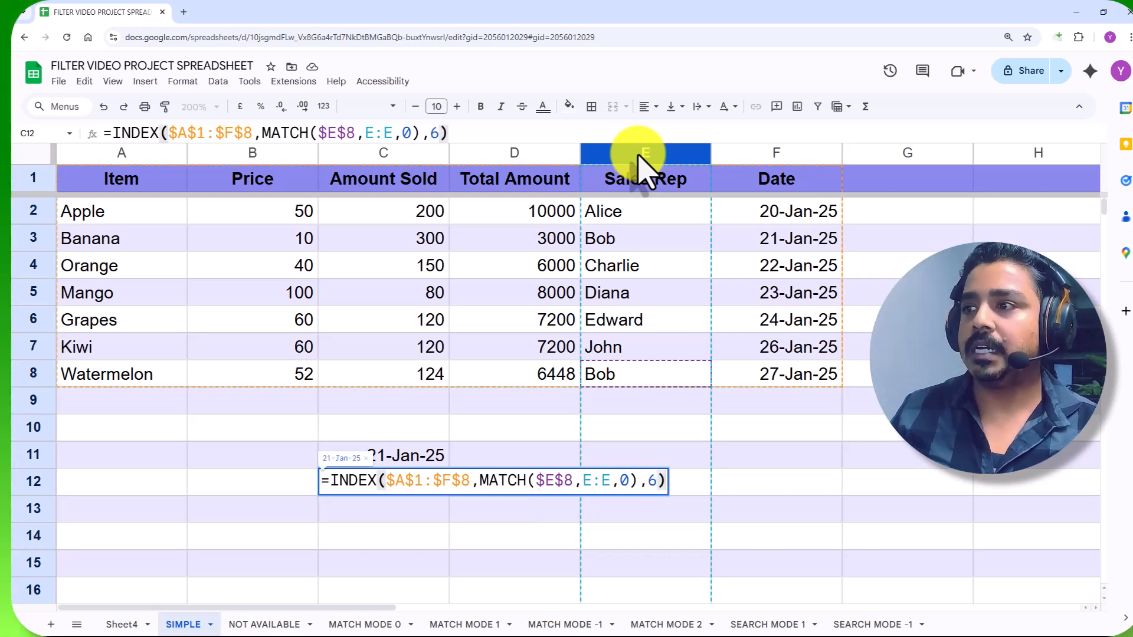
pyautogui.press('Return')
pyautogui.click(407, 490)
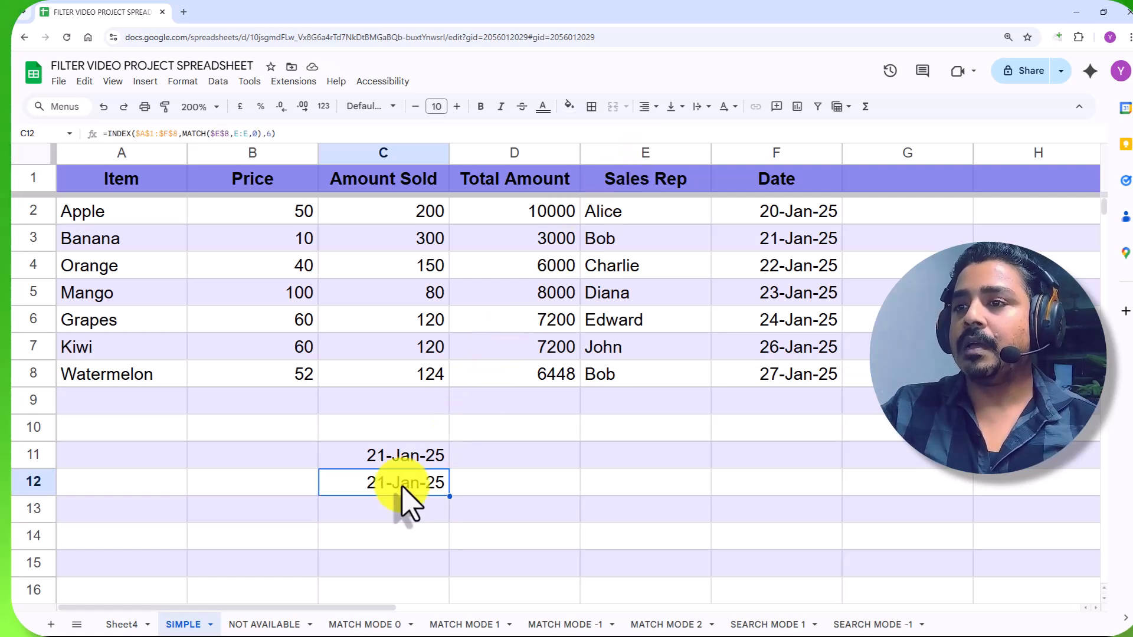
# Enter =FILTER($F:$F,E:E=E8) in cell C13 to list every date for the sales rep in E8
pyautogui.click(390, 515)
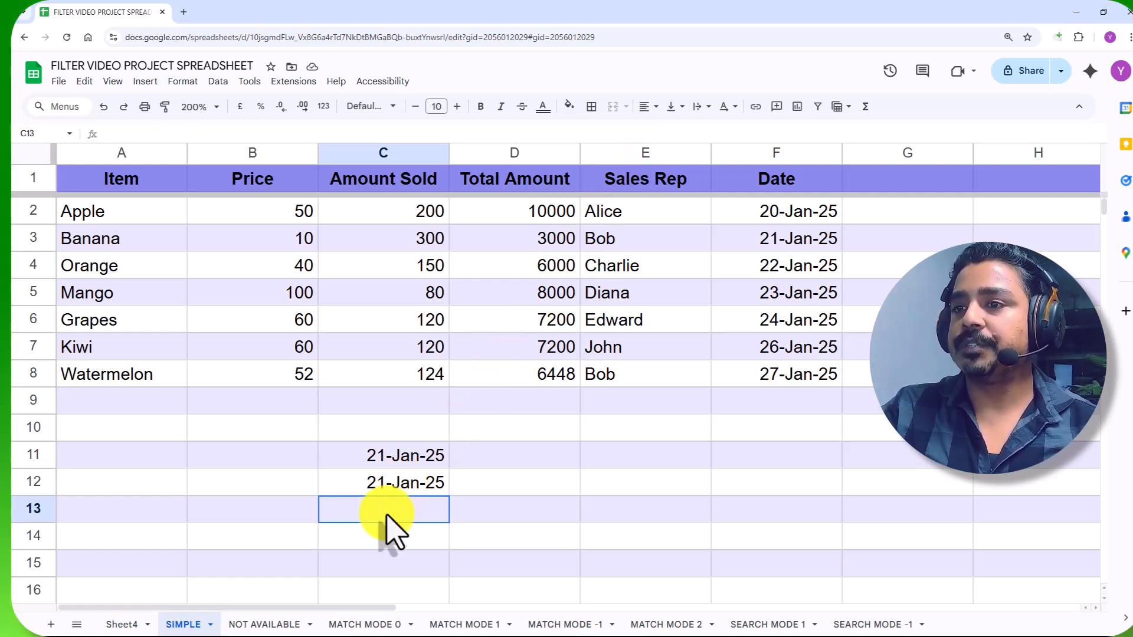
pyautogui.write('=fil')
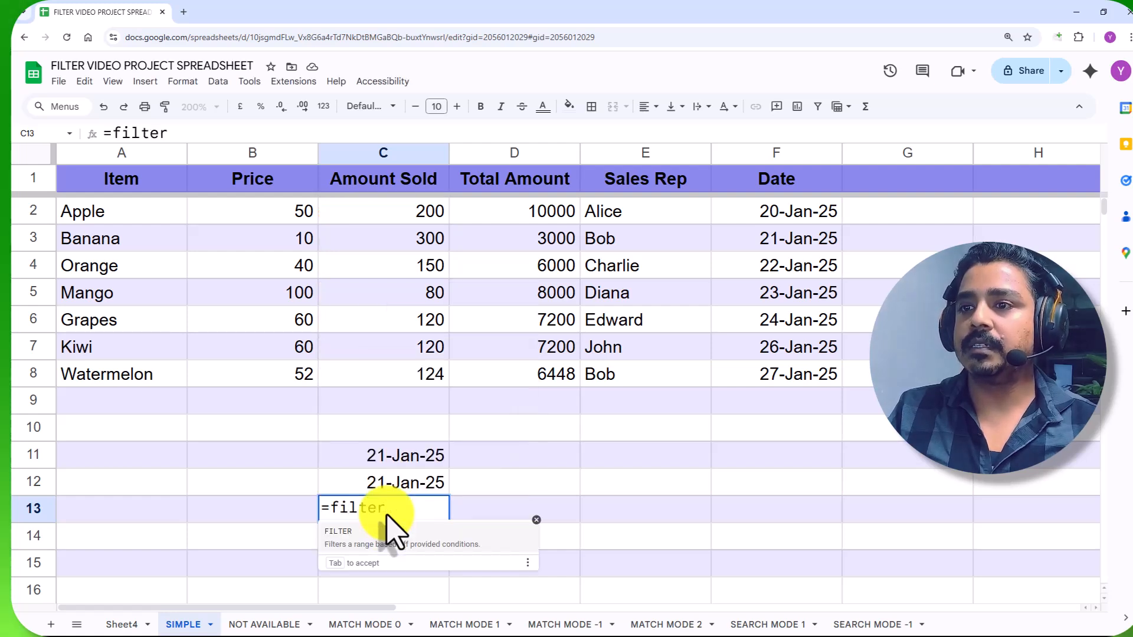
pyautogui.press('Tab')
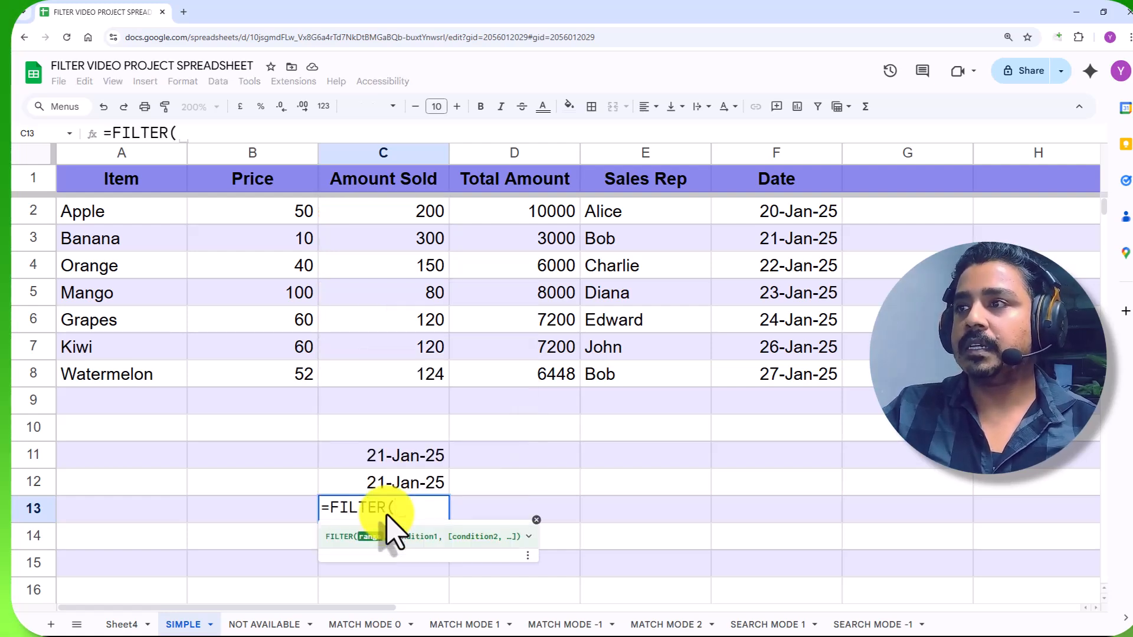
pyautogui.click(761, 155)
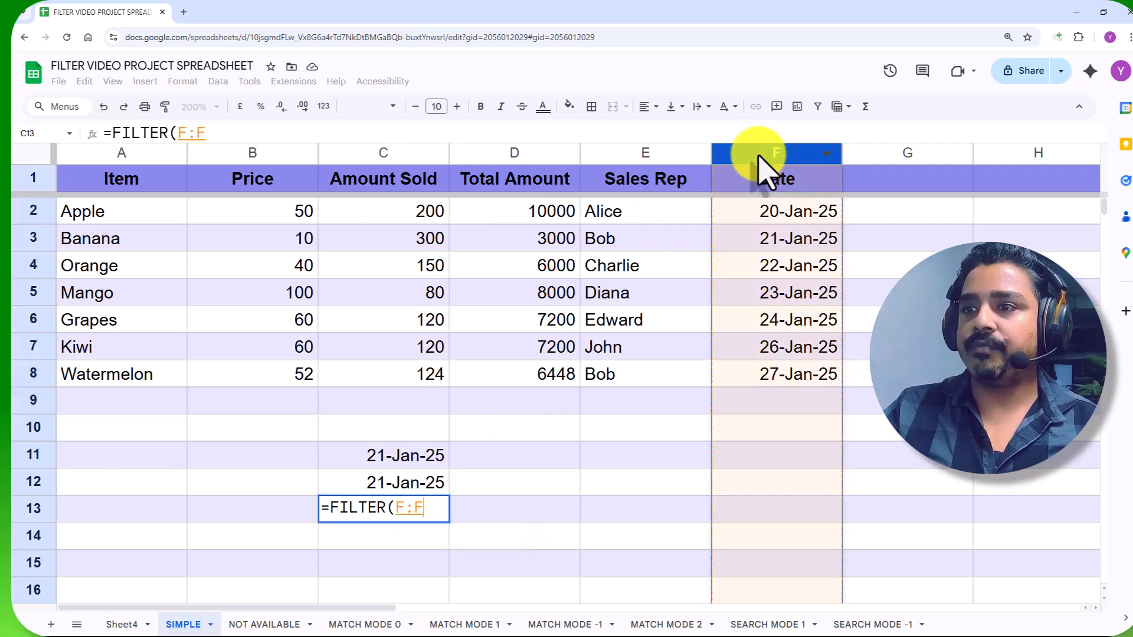
pyautogui.press('F4')
pyautogui.write(',E:E=')
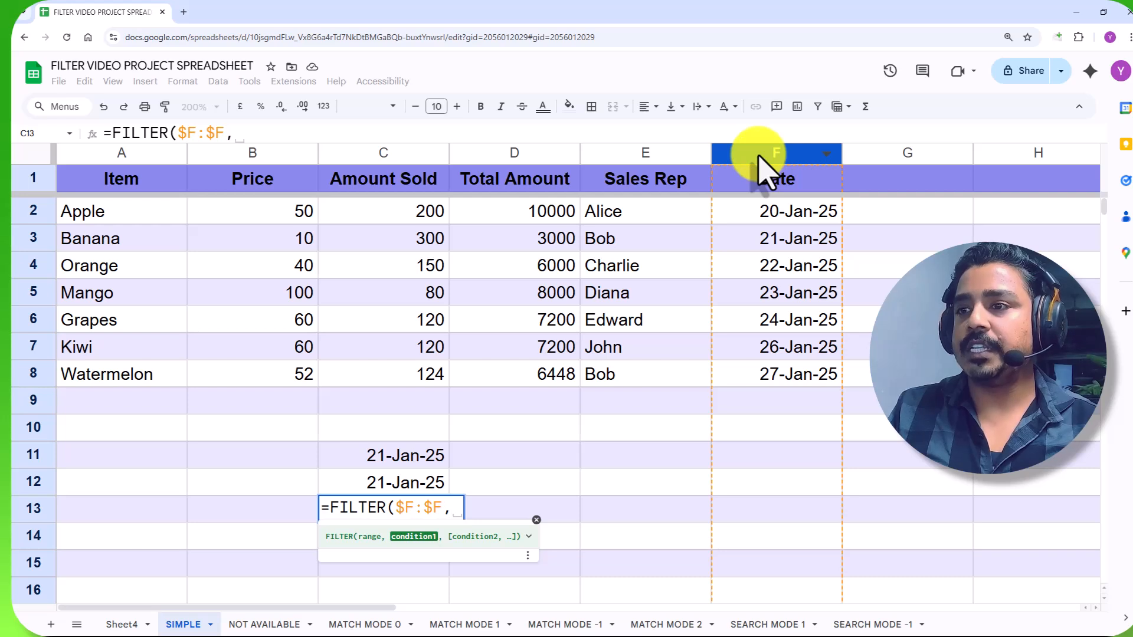
pyautogui.click(626, 154)
pyautogui.write('=')
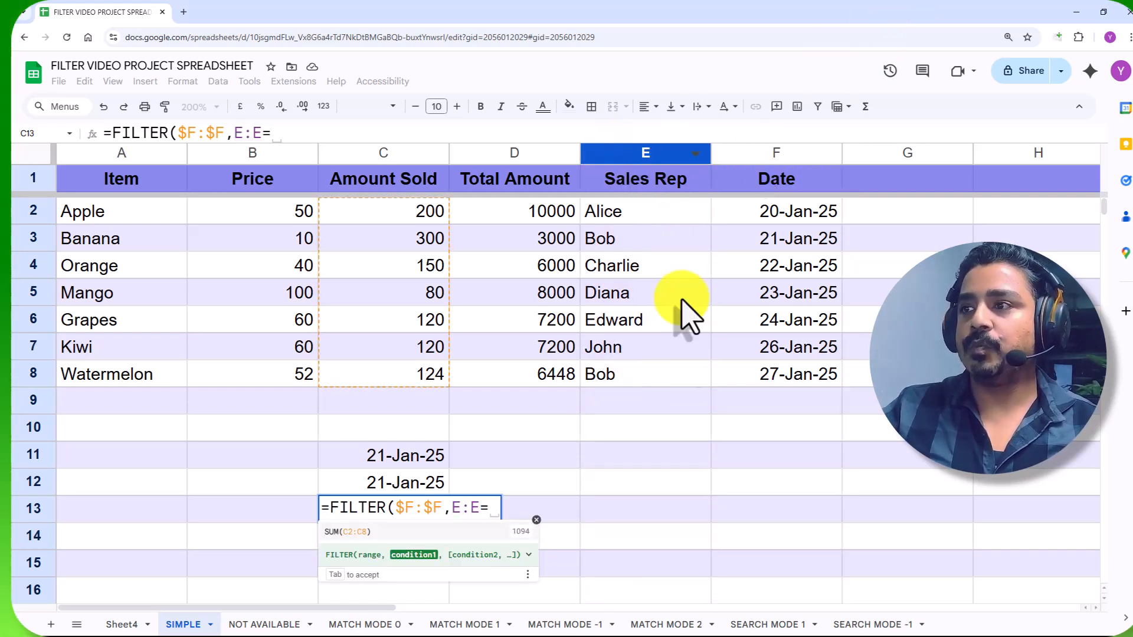
pyautogui.click(642, 380)
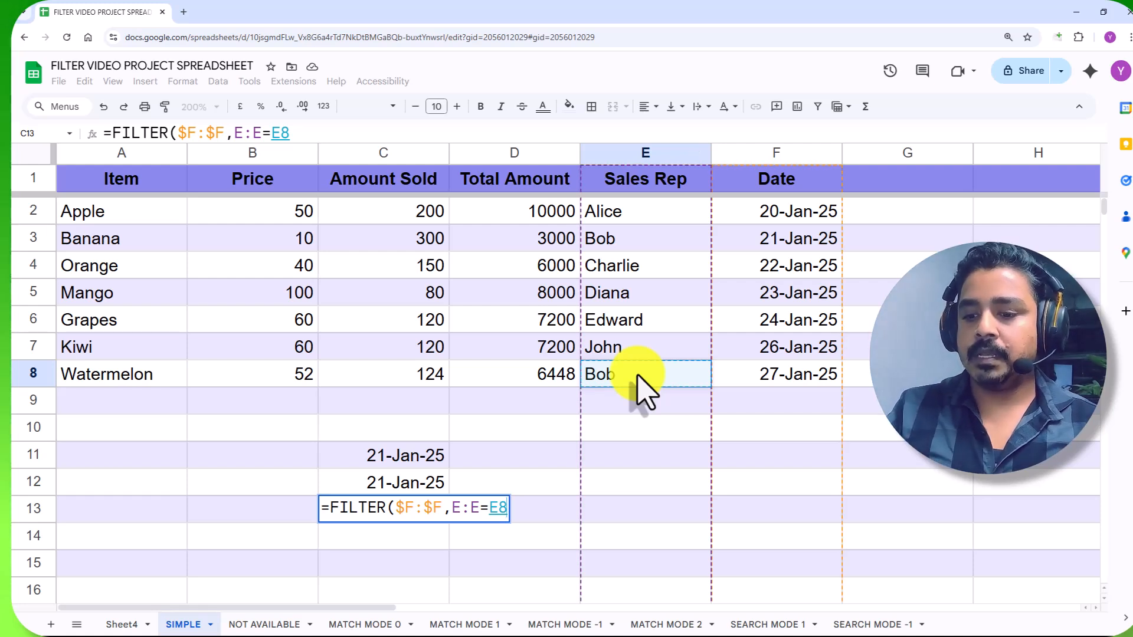
pyautogui.write(')')
pyautogui.press('Return')
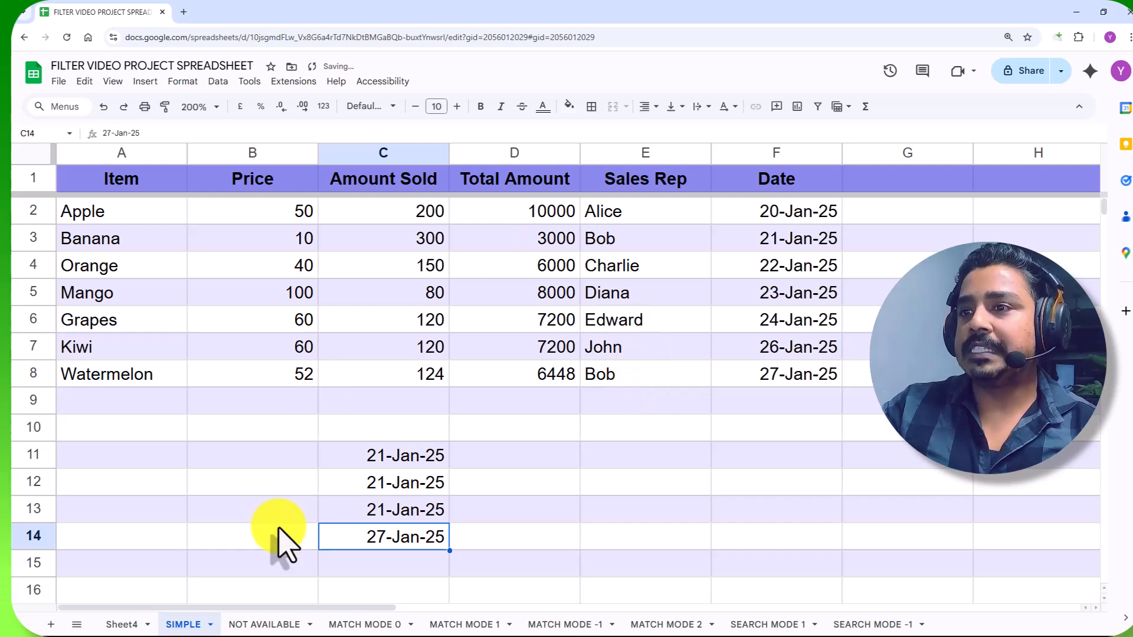
pyautogui.moveTo(392, 515); pyautogui.dragTo(393, 544)
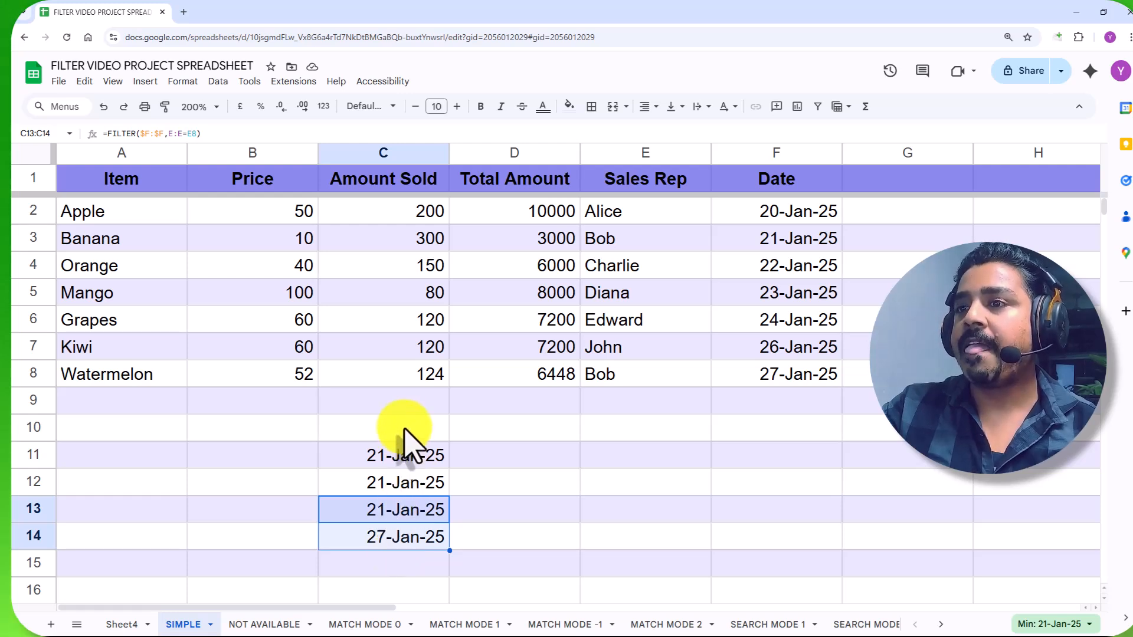
# Enter =FORMULATEXT(C11) in cell D11 to display the VLOOKUP formula beside its result
pyautogui.click(503, 463)
pyautogui.write('=fo')
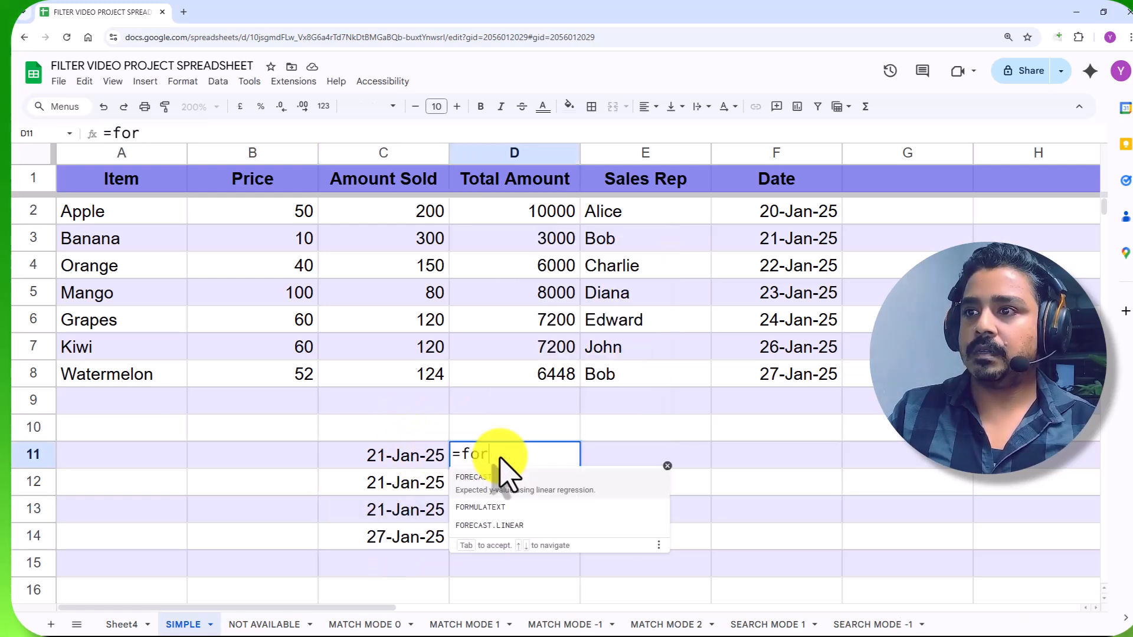
pyautogui.write('r')
pyautogui.press('Down')
pyautogui.press('Tab')
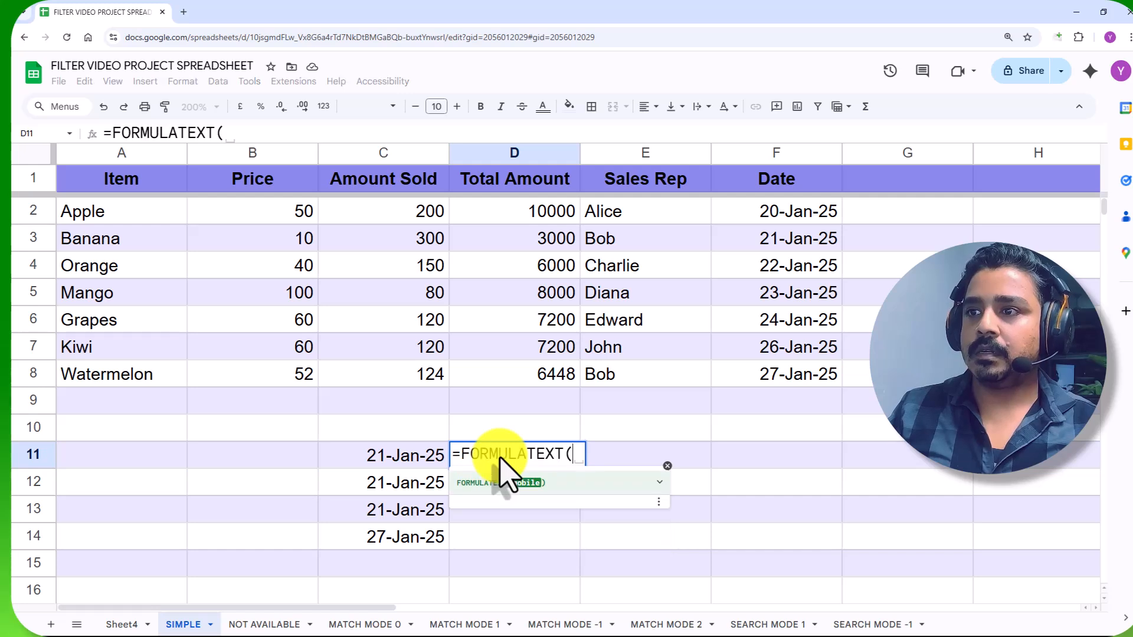
pyautogui.click(412, 466)
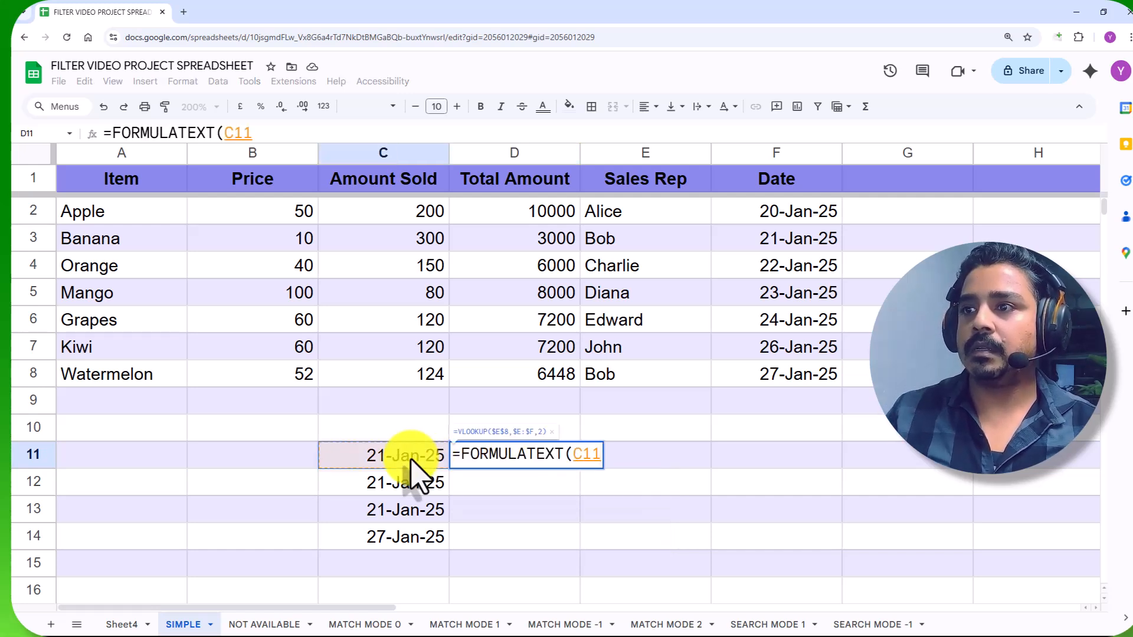
pyautogui.press('Return')
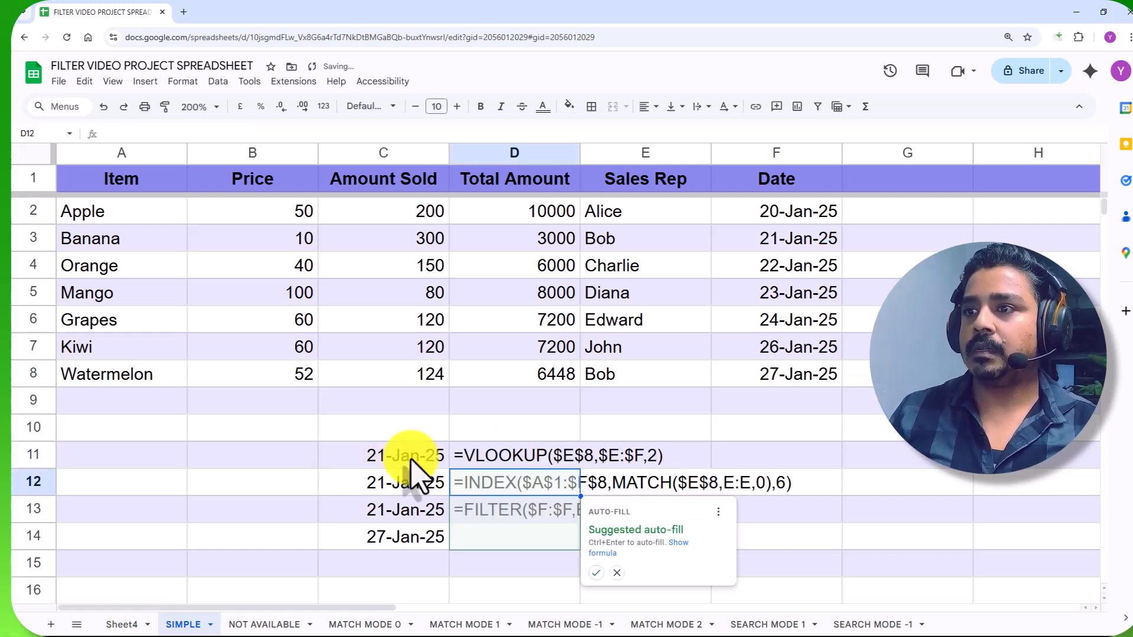
# Accept the suggested auto-fill of FORMULATEXT below D11, and clear the extra cell D14
pyautogui.click(596, 573)
pyautogui.click(535, 538)
pyautogui.press('Delete')
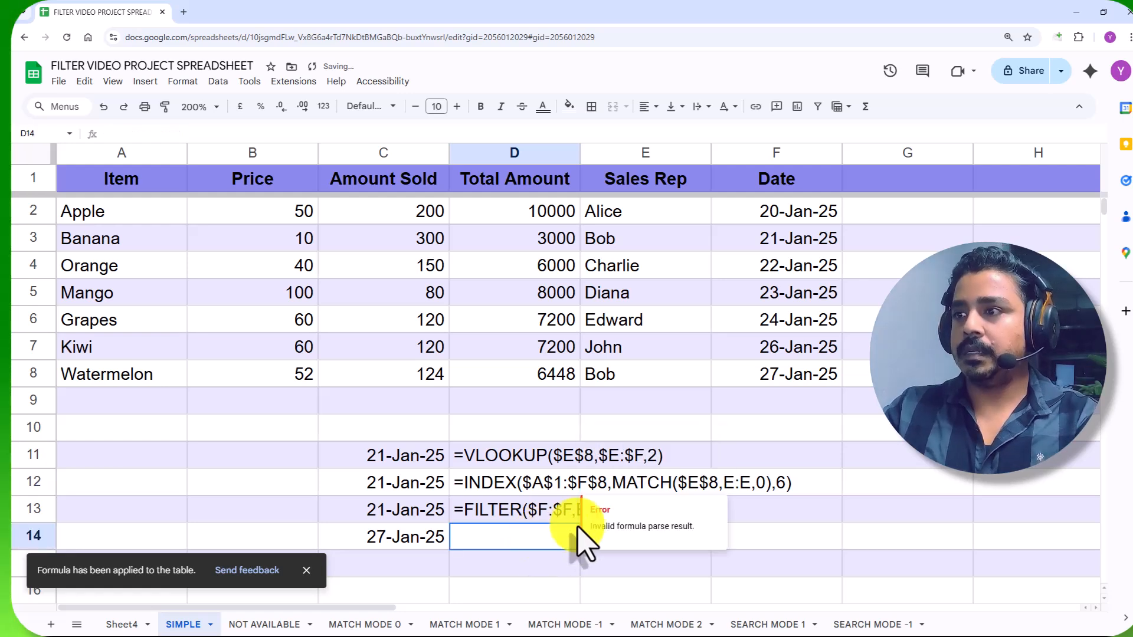
pyautogui.moveTo(508, 456); pyautogui.dragTo(505, 514)
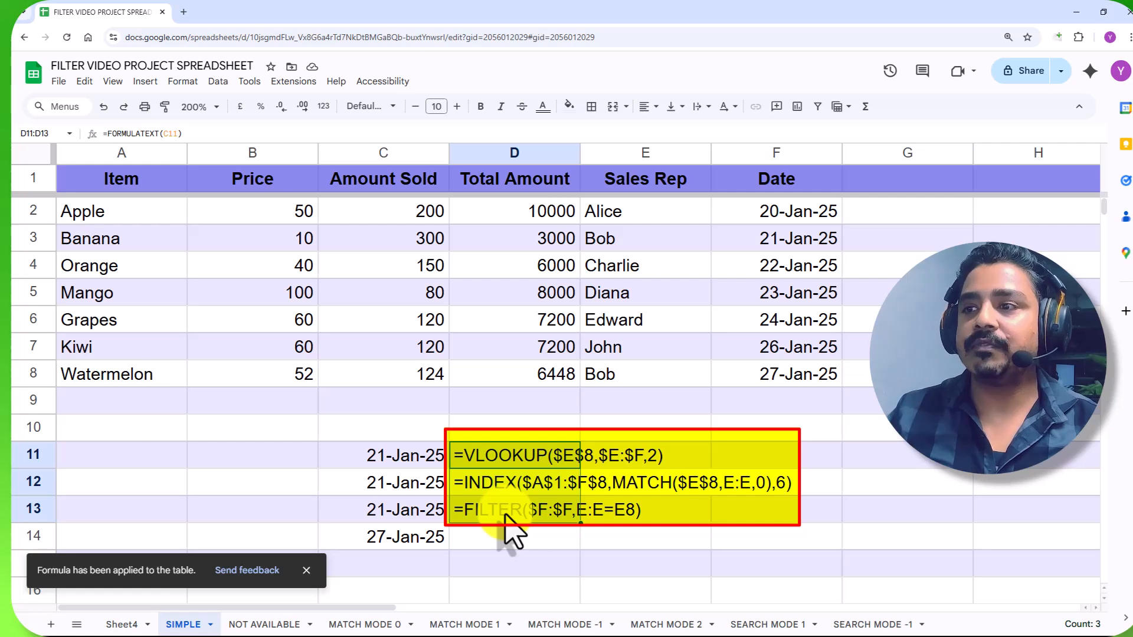
pyautogui.click(505, 516)
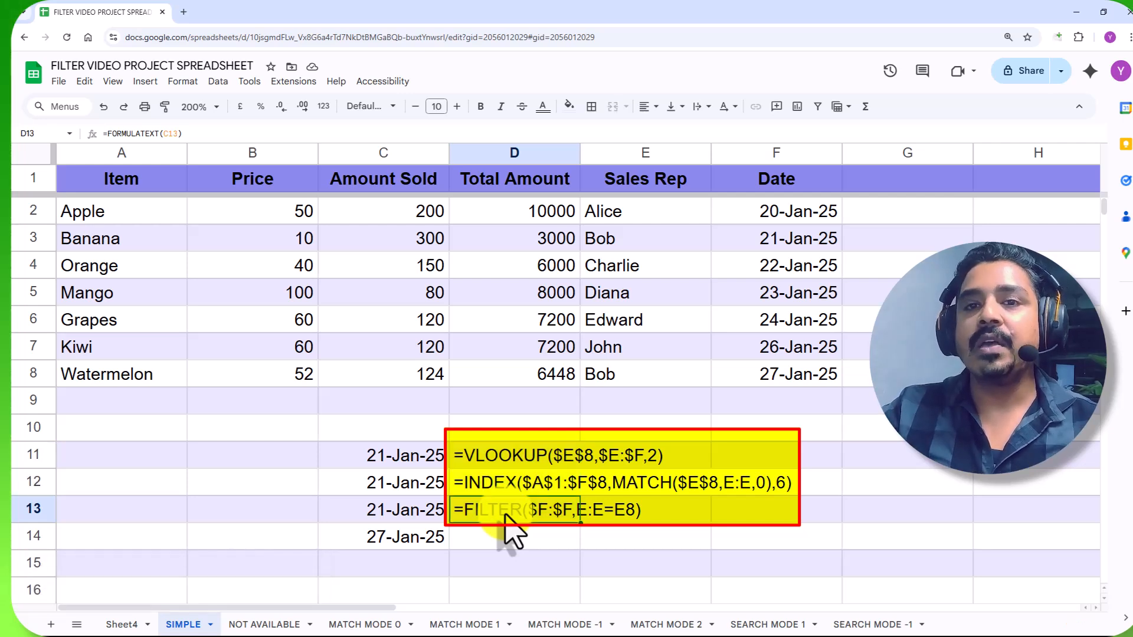
# Test how the FILTER formula in C13 reacts to the text afsd in C14, and clear that text again
pyautogui.moveTo(407, 510); pyautogui.dragTo(392, 542)
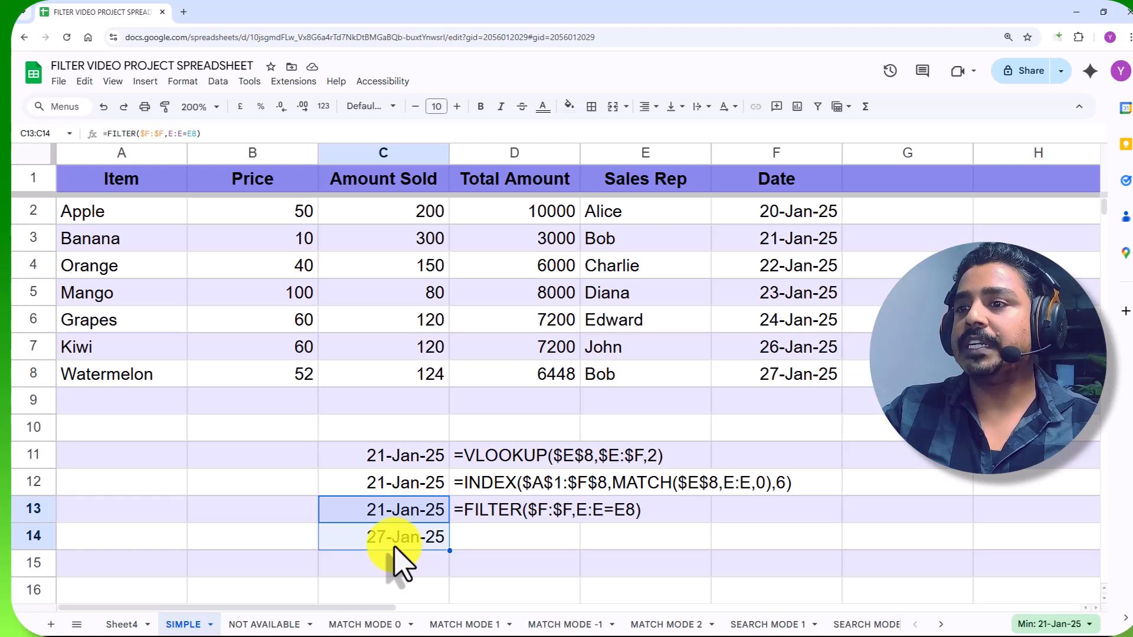
pyautogui.click(399, 538)
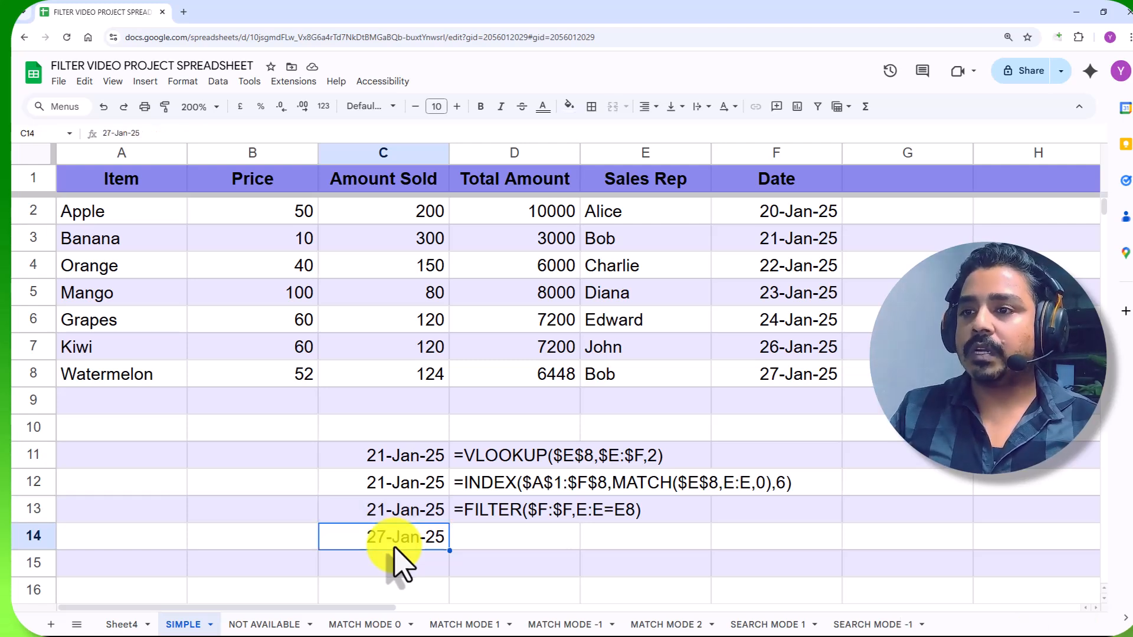
pyautogui.write('afsd')
pyautogui.press('Return')
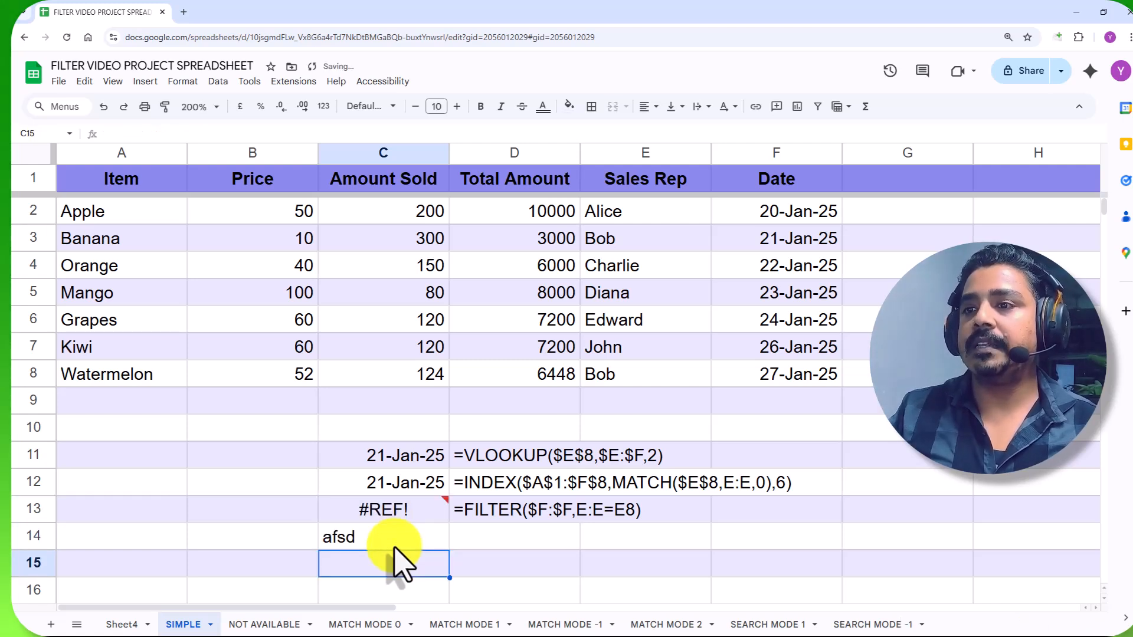
pyautogui.click(365, 518)
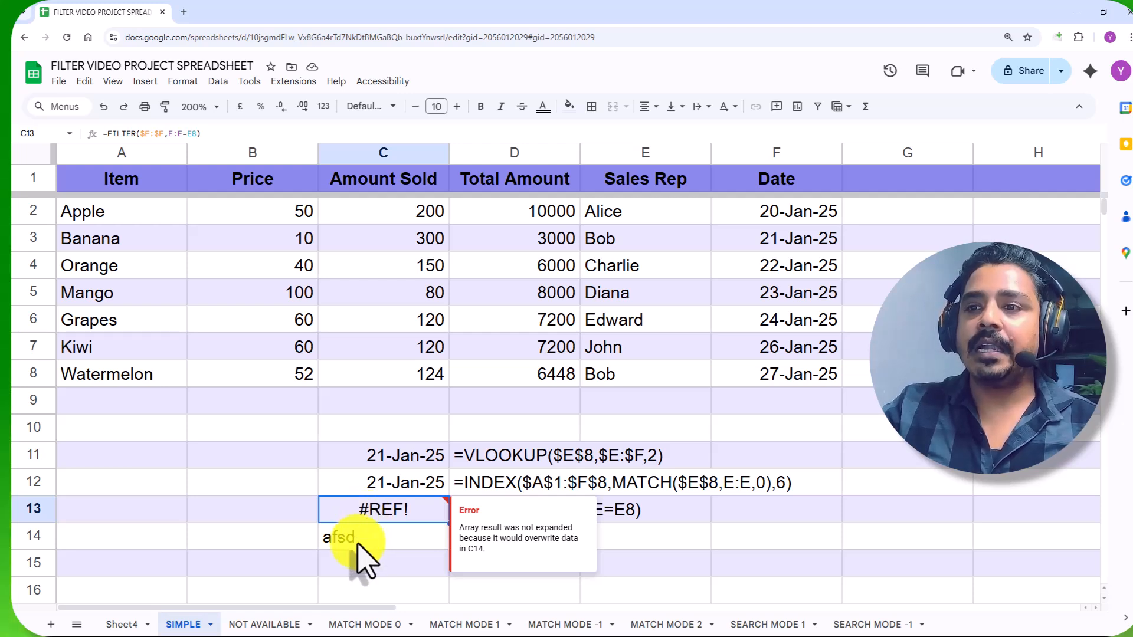
pyautogui.click(357, 540)
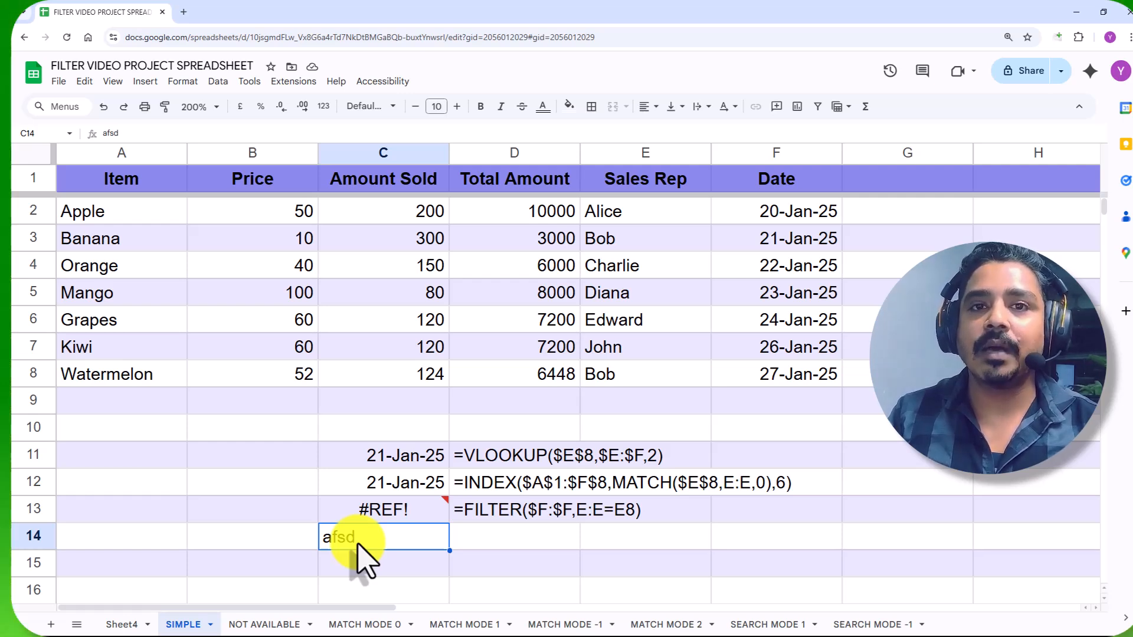
pyautogui.press('Delete')
# Wrap the FILTER formula in C13 in AVERAGE, giving =AVERAGE(FILTER($F:$F,E:E=E8))
pyautogui.doubleClick(326, 508)
pyautogui.write('AVERAGE')
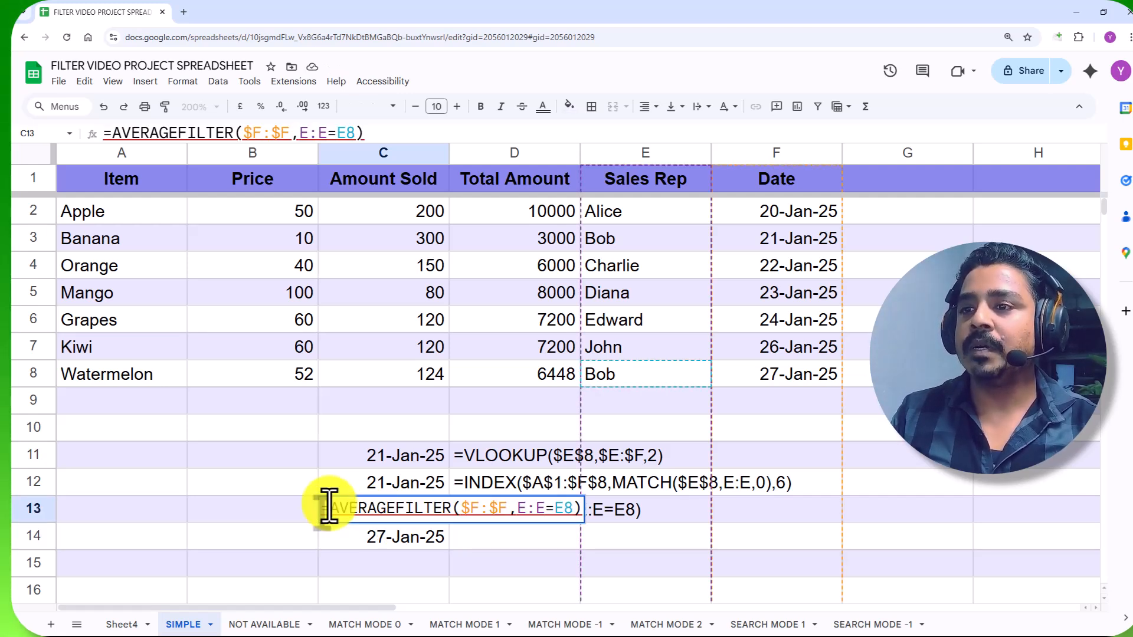
pyautogui.write('(')
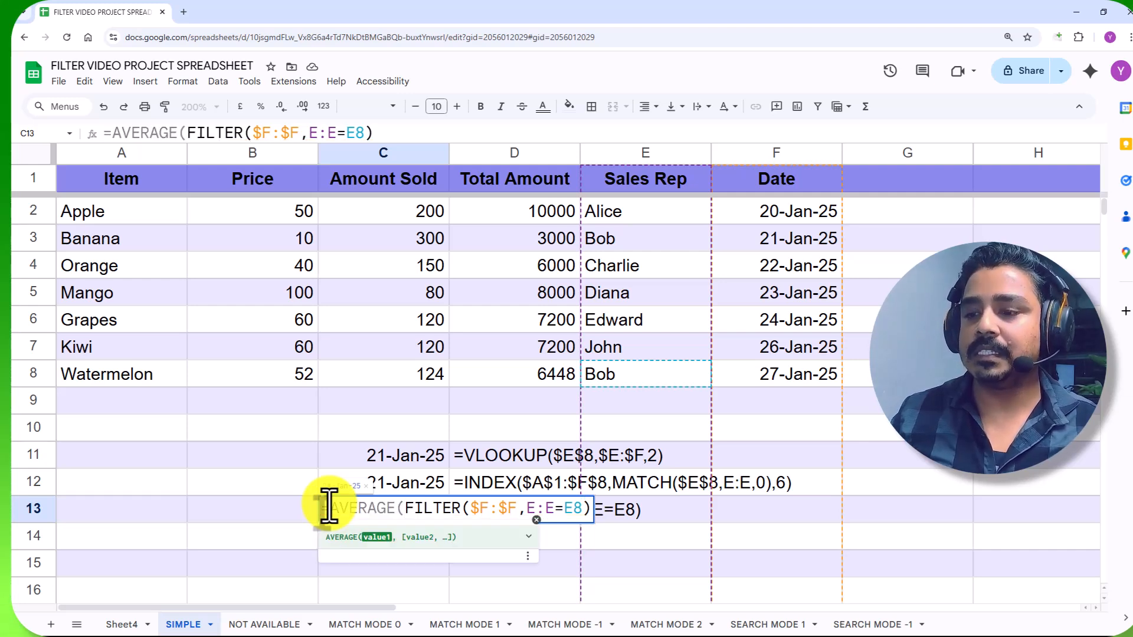
pyautogui.press('Return')
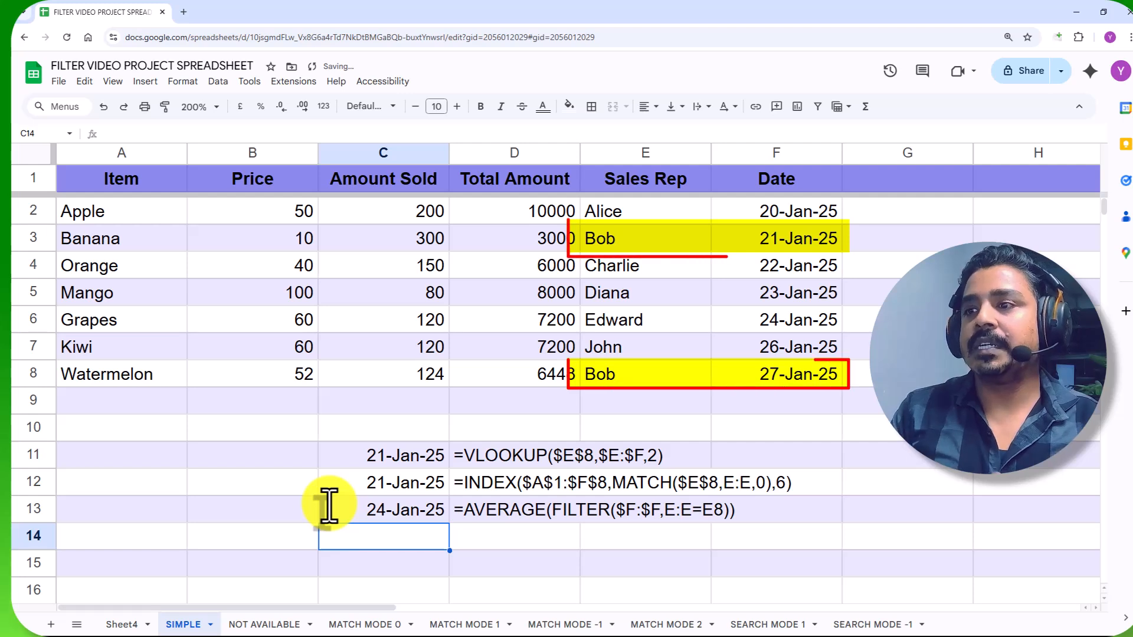
# Replace AVERAGE with COUNTA in C13, making the formula =COUNTA(FILTER($F:$F,E:E=E8))
pyautogui.click(401, 507)
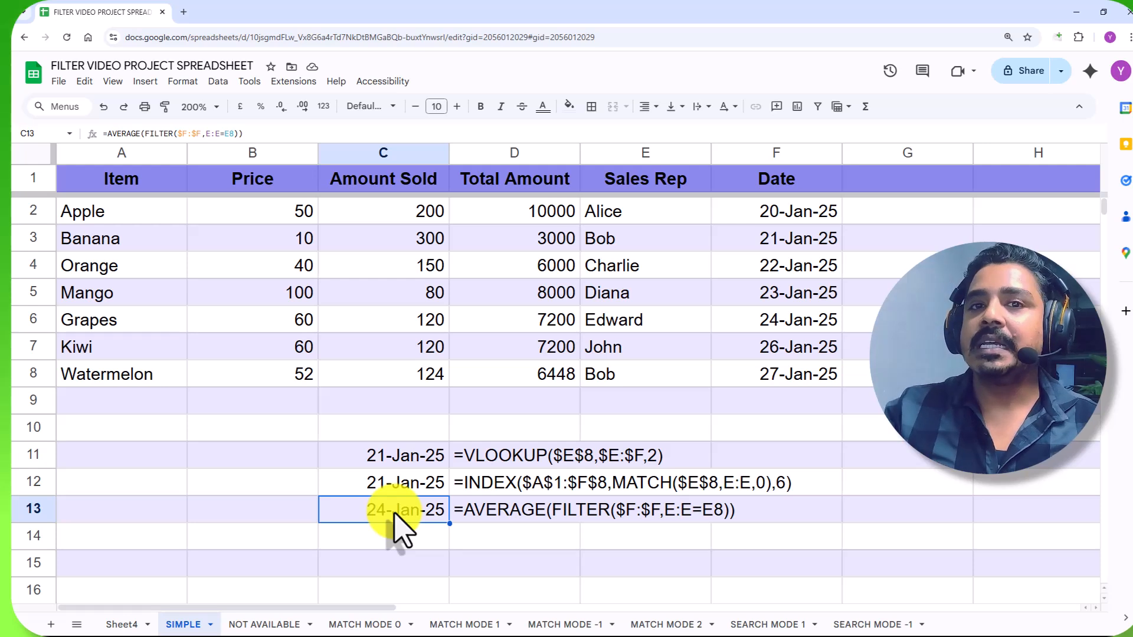
pyautogui.doubleClick(330, 511)
pyautogui.doubleClick(330, 510)
pyautogui.write('C')
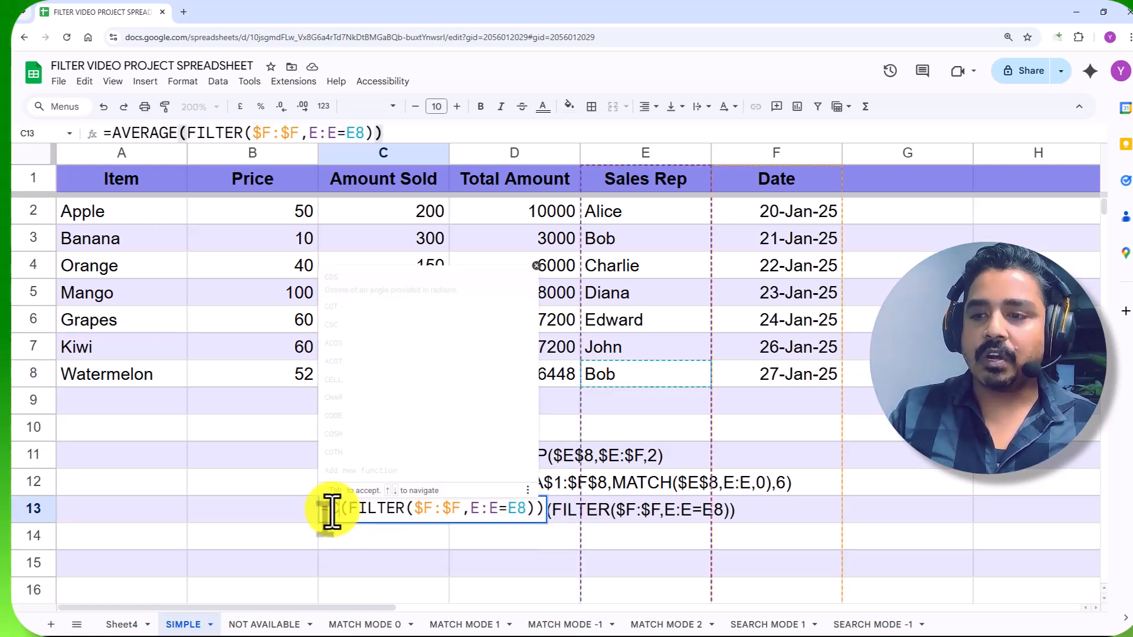
pyautogui.write('OUNTA')
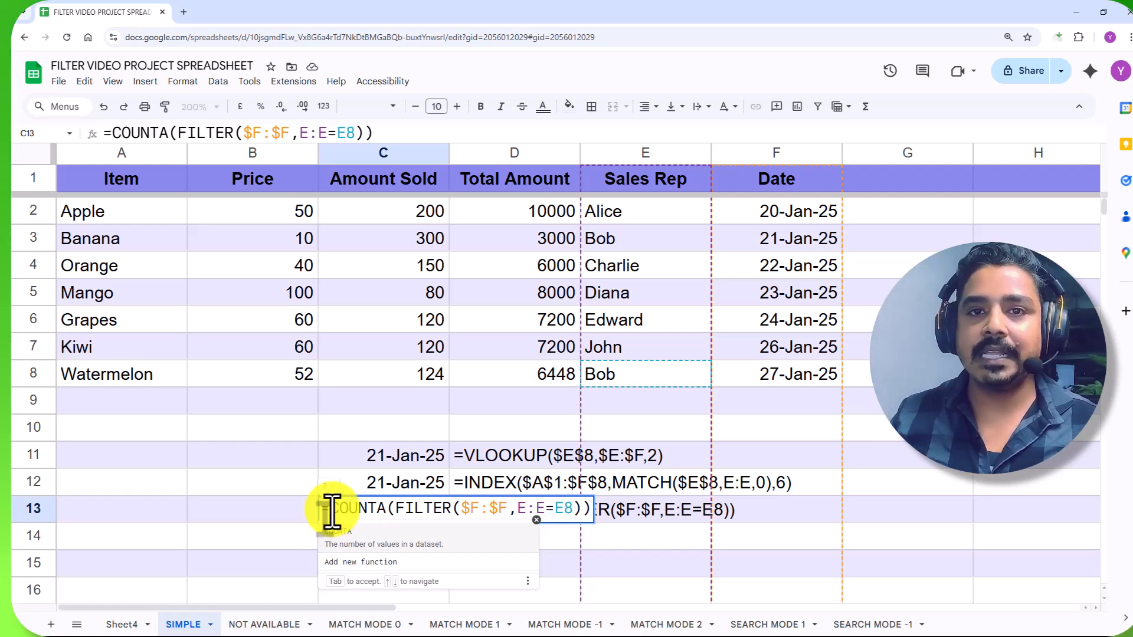
pyautogui.press('Tab')
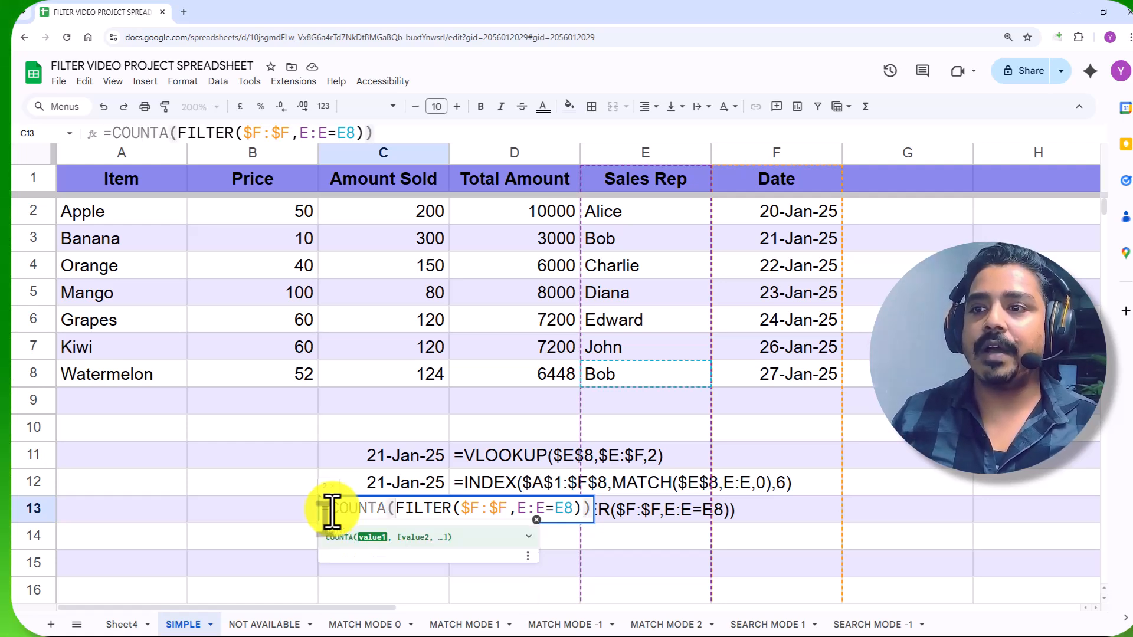
pyautogui.press('Return')
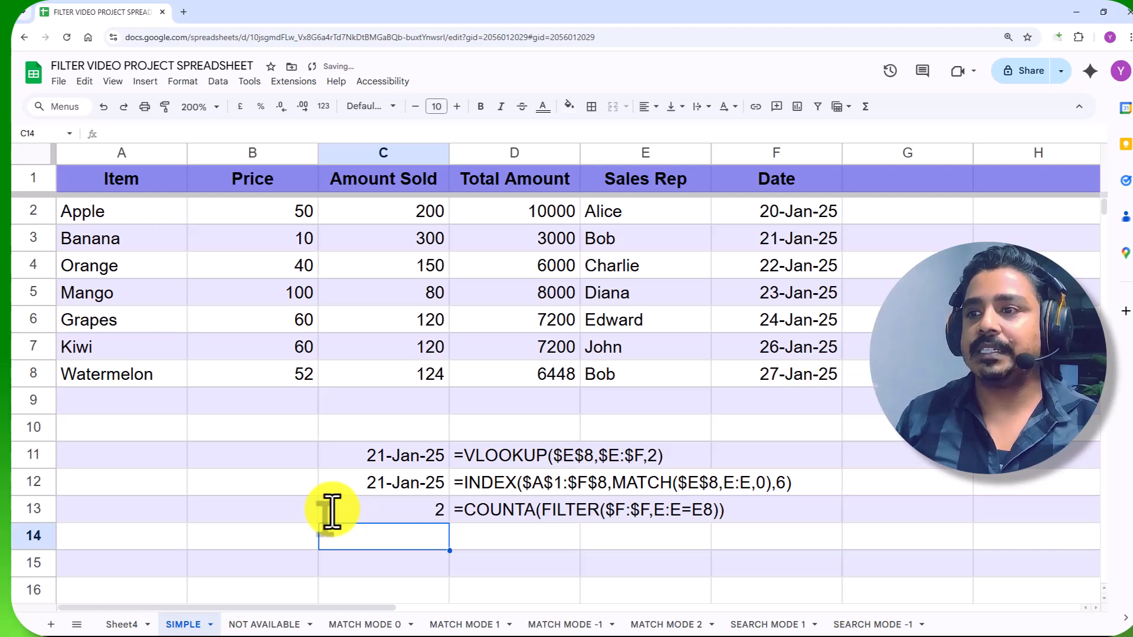